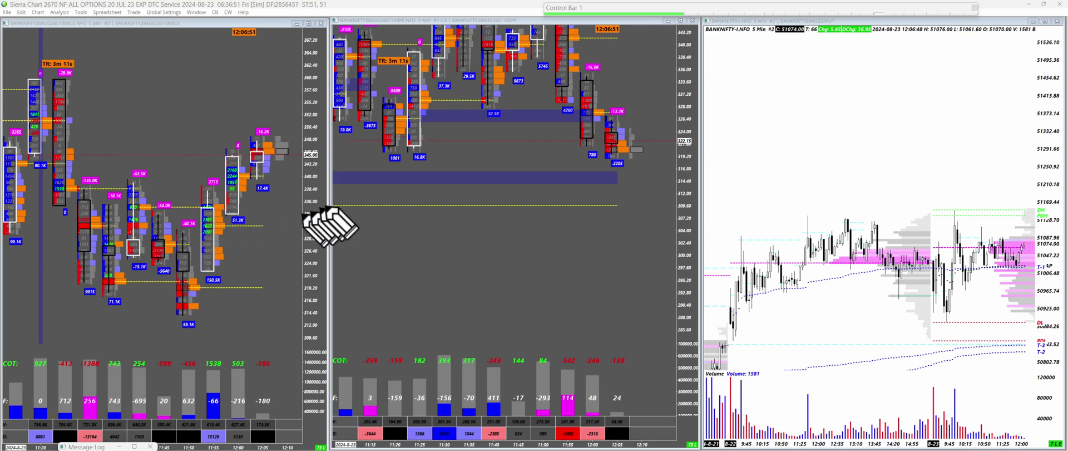
# Circle the values above and below the newest bar in both option footprint charts and clear the markings
pyautogui.moveTo(617, 99); pyautogui.dragTo(619, 101)
pyautogui.moveTo(614, 162); pyautogui.dragTo(615, 160)
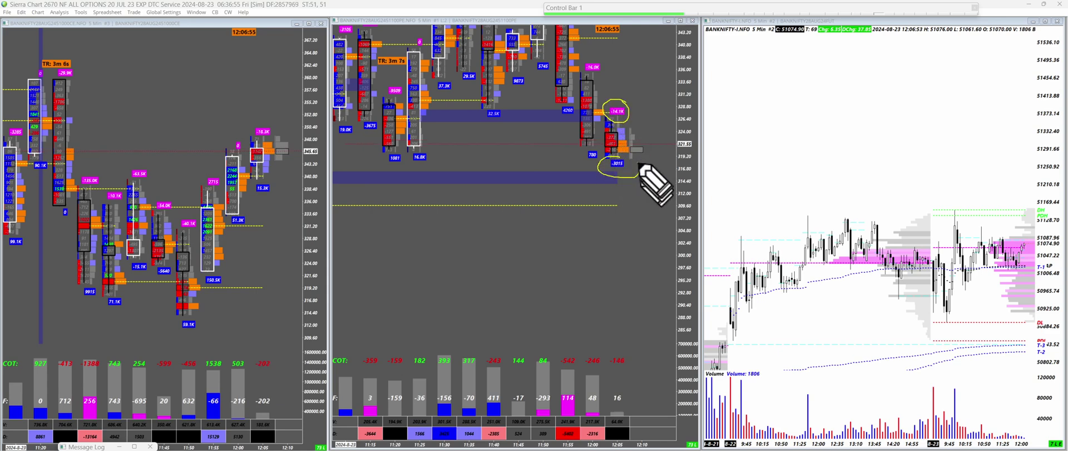
pyautogui.moveTo(280, 132); pyautogui.dragTo(280, 136)
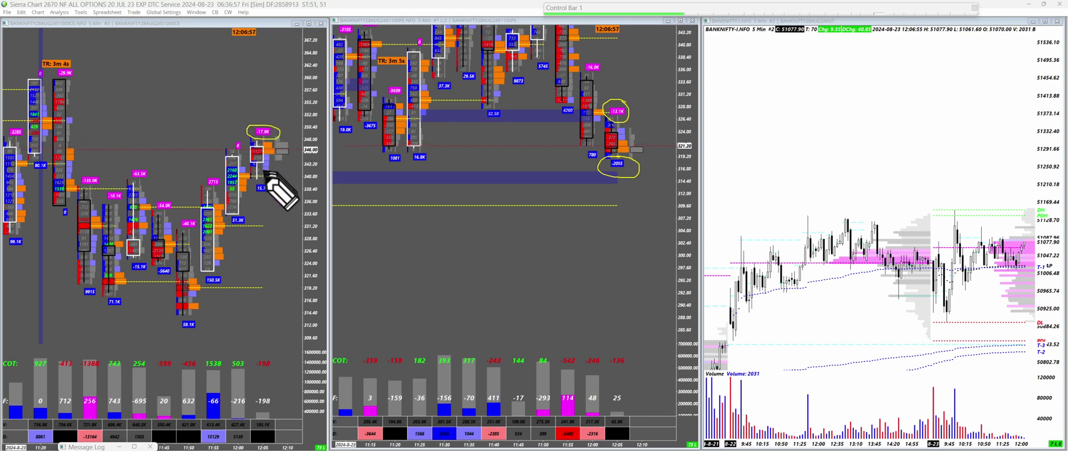
pyautogui.moveTo(279, 185); pyautogui.dragTo(254, 193)
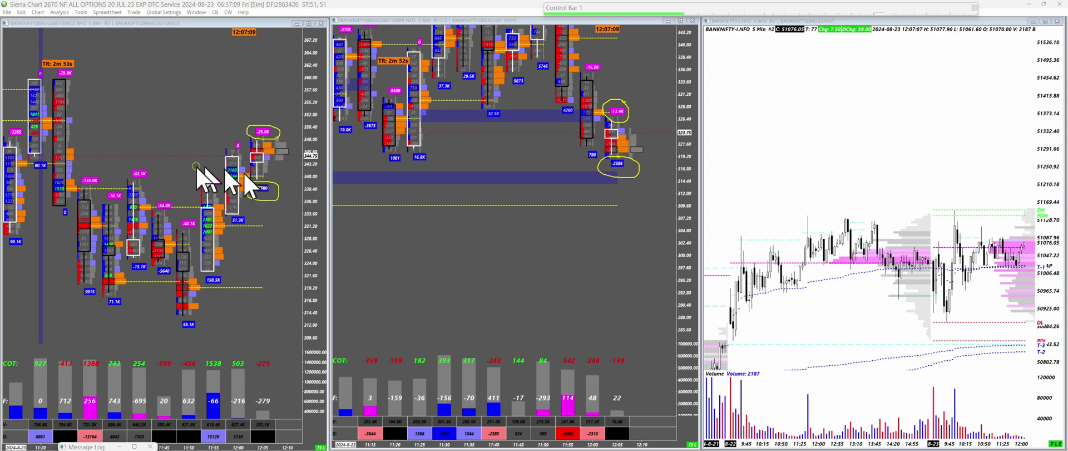
pyautogui.press('Escape')
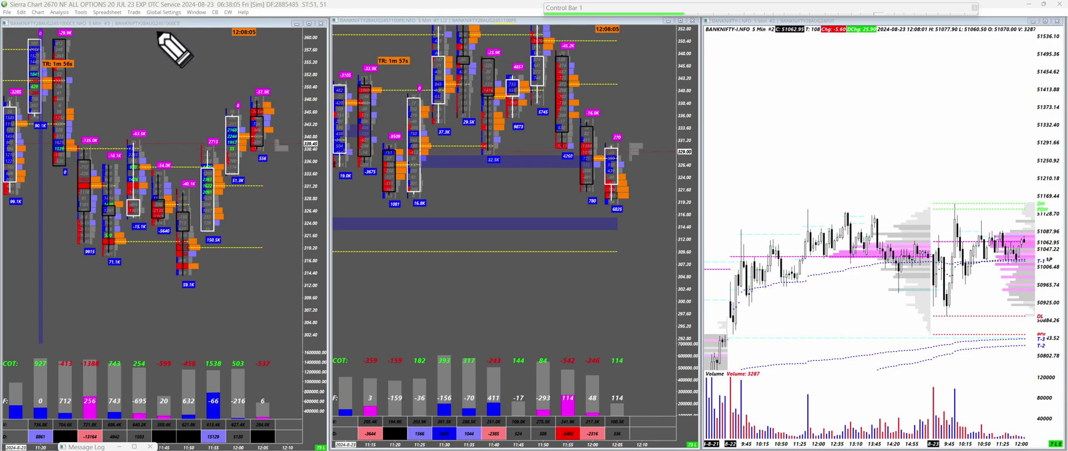
# Circle and point out the values above and below the 12:05 bar in the 51100PE footprint chart and clear the markings
pyautogui.moveTo(192, 96); pyautogui.dragTo(184, 103)
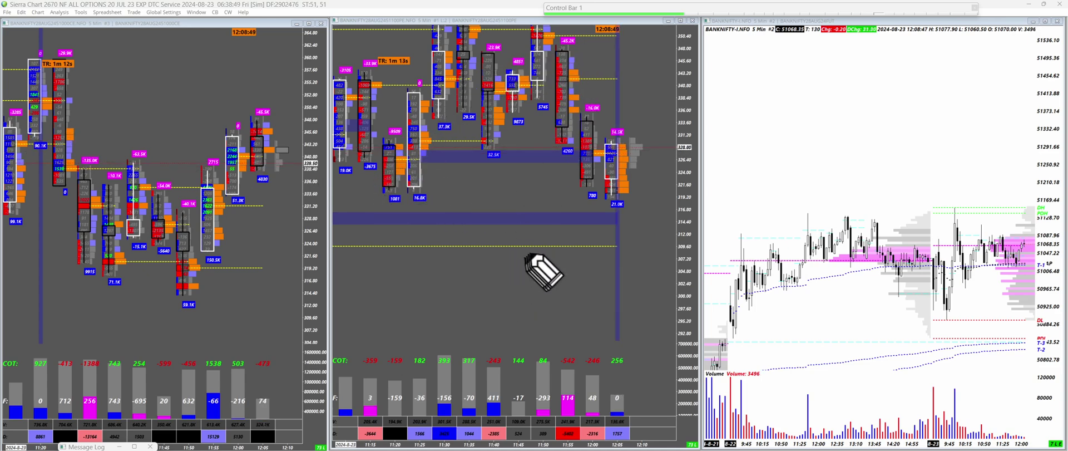
pyautogui.moveTo(625, 140)
pyautogui.mouseDown()
pyautogui.moveTo(629, 195)
pyautogui.moveTo(638, 142)
pyautogui.moveTo(624, 140)
pyautogui.moveTo(614, 176)
pyautogui.moveTo(622, 195)
pyautogui.mouseUp()
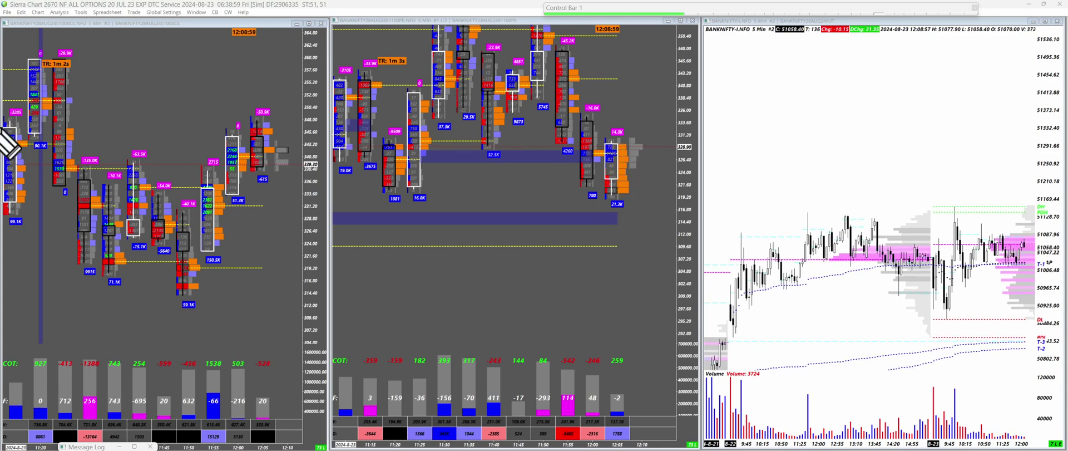
pyautogui.moveTo(625, 127)
pyautogui.mouseDown()
pyautogui.moveTo(607, 124)
pyautogui.moveTo(616, 139)
pyautogui.moveTo(639, 116)
pyautogui.mouseUp()
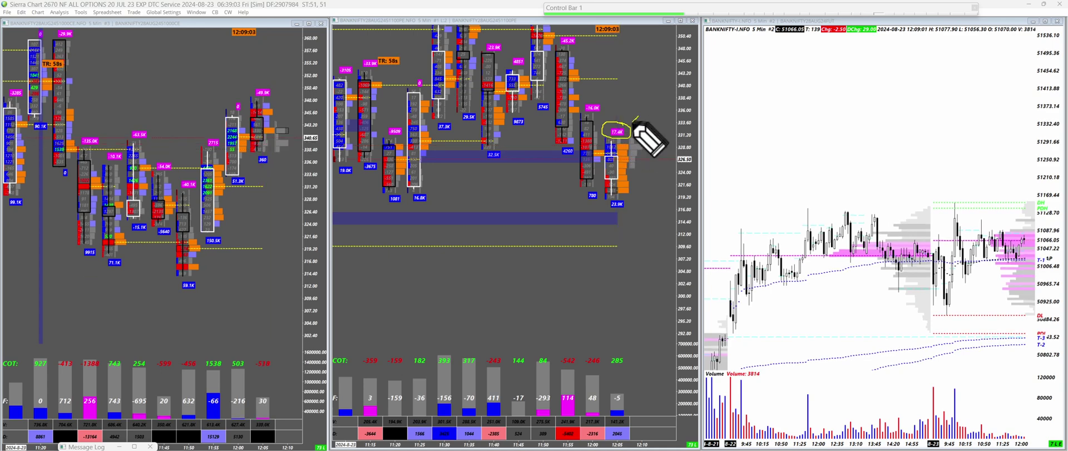
pyautogui.moveTo(620, 199)
pyautogui.mouseDown()
pyautogui.moveTo(603, 204)
pyautogui.moveTo(622, 213)
pyautogui.moveTo(628, 195)
pyautogui.moveTo(613, 213)
pyautogui.mouseUp()
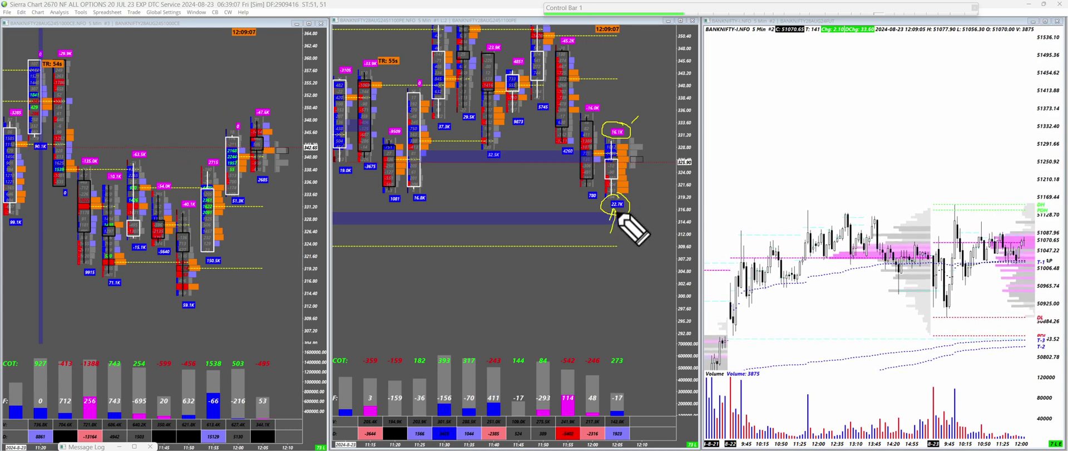
pyautogui.moveTo(500, 149); pyautogui.dragTo(502, 142)
pyautogui.moveTo(482, 204); pyautogui.dragTo(478, 219)
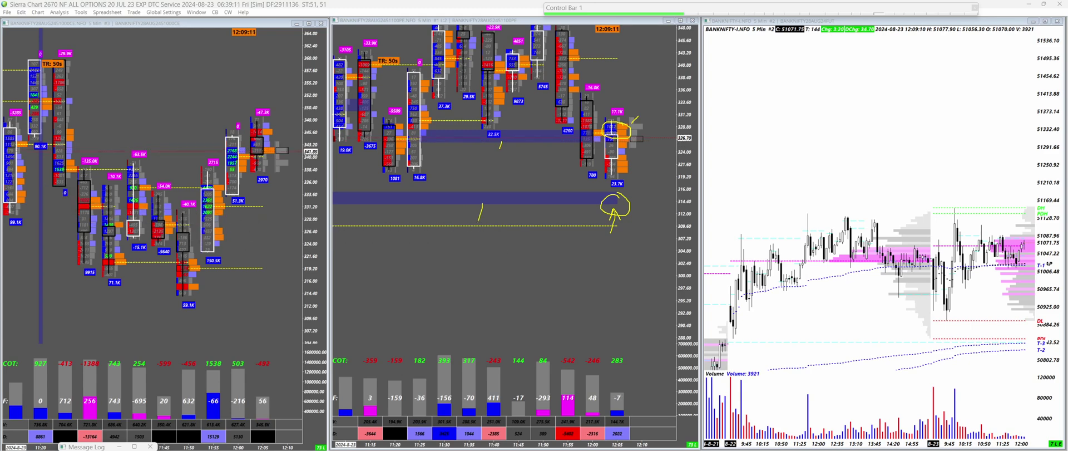
pyautogui.press('Escape')
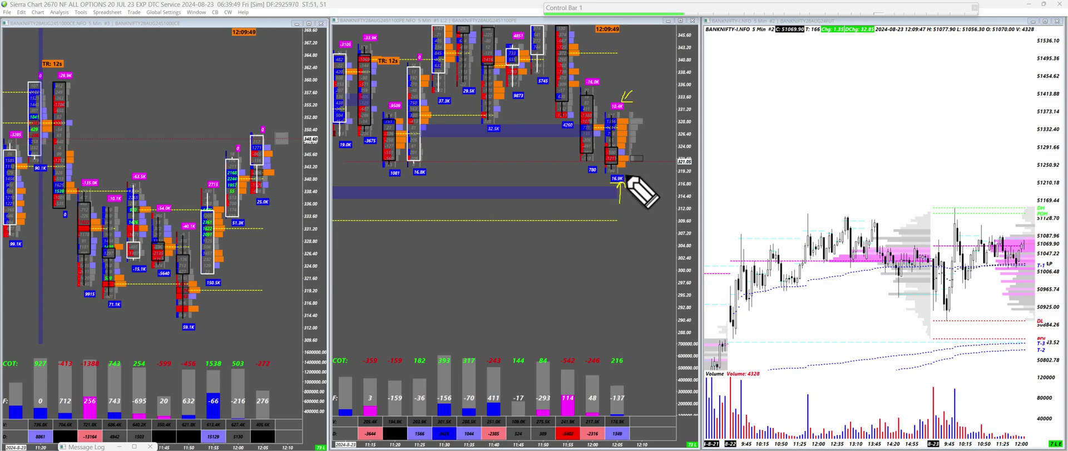
# Circle the value below the 12:05 bar, mark the value above it, and erase the markings
pyautogui.moveTo(620, 178)
pyautogui.mouseDown()
pyautogui.moveTo(611, 179)
pyautogui.moveTo(626, 185)
pyautogui.moveTo(621, 172)
pyautogui.mouseUp()
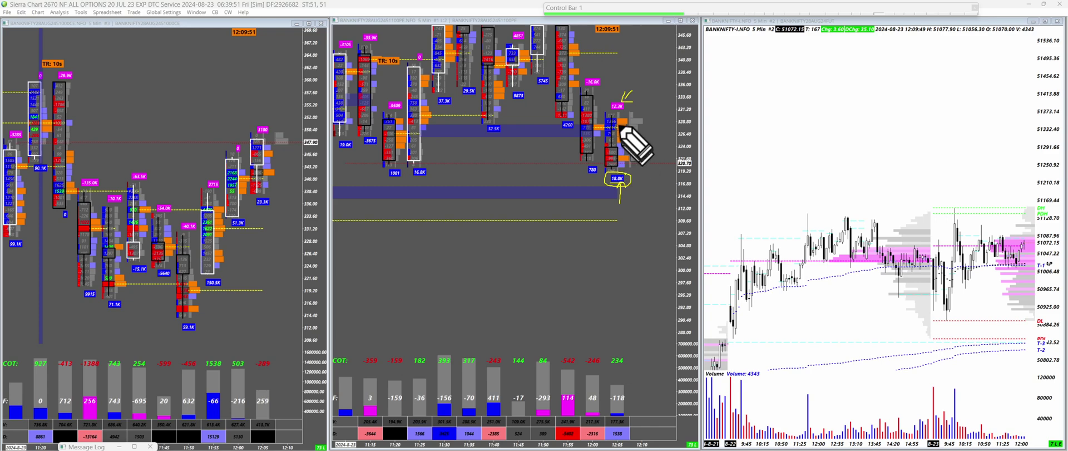
pyautogui.moveTo(618, 100)
pyautogui.mouseDown()
pyautogui.moveTo(604, 104)
pyautogui.moveTo(624, 100)
pyautogui.mouseUp()
pyautogui.press('e')
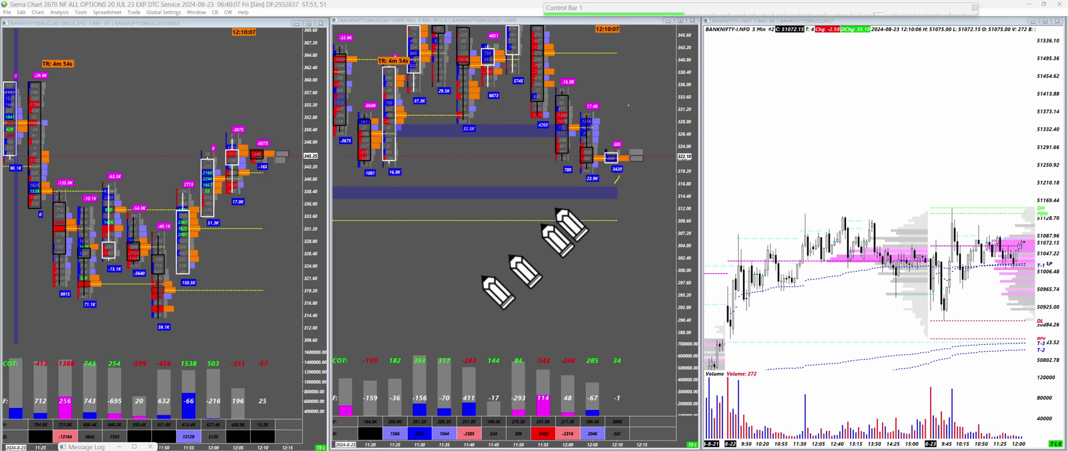
# Sketch a price rise to a high line and a fall to a lower line labelled "LTP" below the 51100PE bars
pyautogui.moveTo(606, 77)
pyautogui.mouseDown()
pyautogui.moveTo(600, 87)
pyautogui.moveTo(578, 82)
pyautogui.mouseUp()
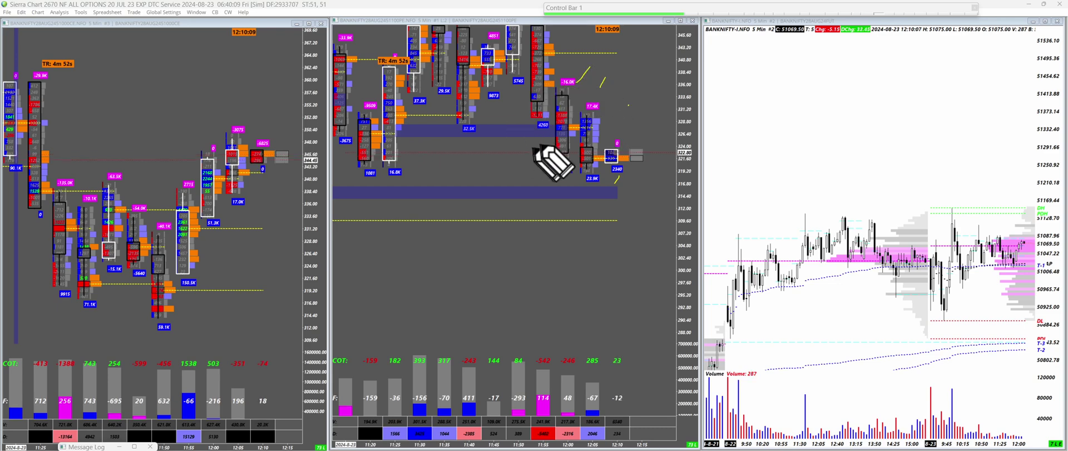
pyautogui.moveTo(449, 250); pyautogui.dragTo(466, 250)
pyautogui.moveTo(439, 308); pyautogui.dragTo(457, 307)
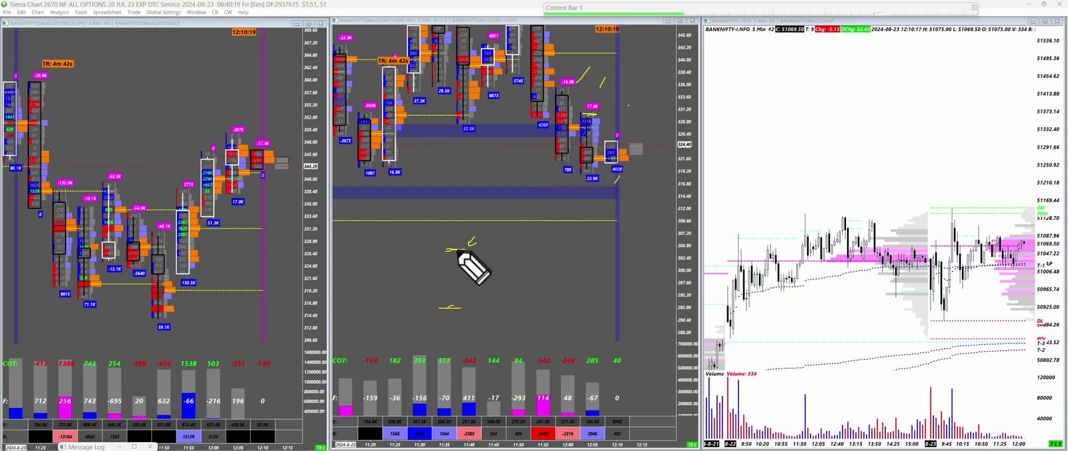
pyautogui.moveTo(463, 263)
pyautogui.mouseDown()
pyautogui.moveTo(462, 294)
pyautogui.moveTo(514, 304)
pyautogui.moveTo(527, 292)
pyautogui.mouseUp()
pyautogui.moveTo(520, 293); pyautogui.dragTo(519, 301)
pyautogui.moveTo(530, 289); pyautogui.dragTo(531, 294)
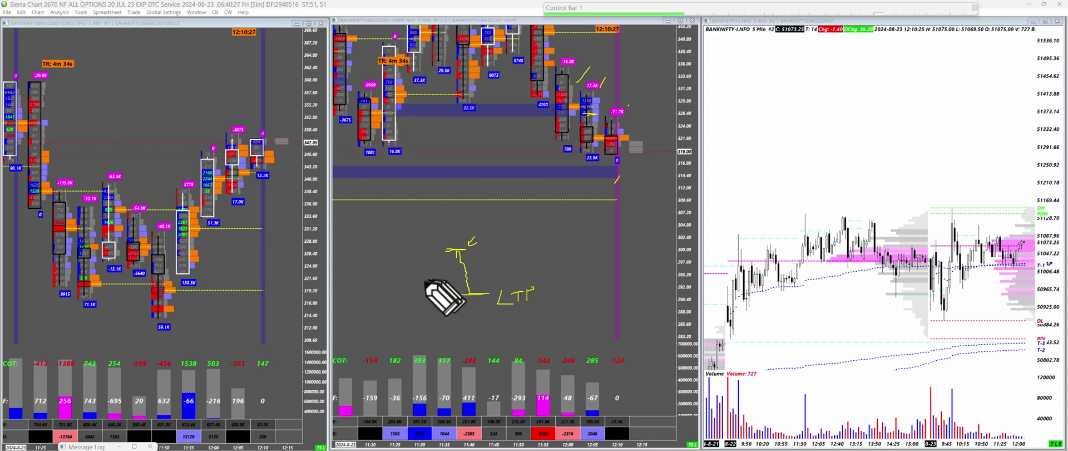
pyautogui.moveTo(429, 279)
pyautogui.mouseDown()
pyautogui.moveTo(438, 269)
pyautogui.moveTo(470, 292)
pyautogui.mouseUp()
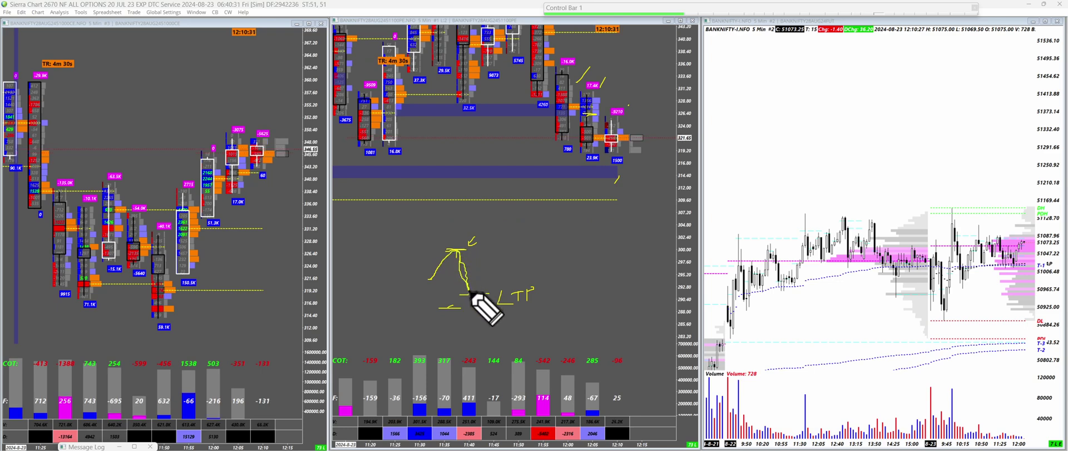
pyautogui.moveTo(443, 248); pyautogui.dragTo(472, 251)
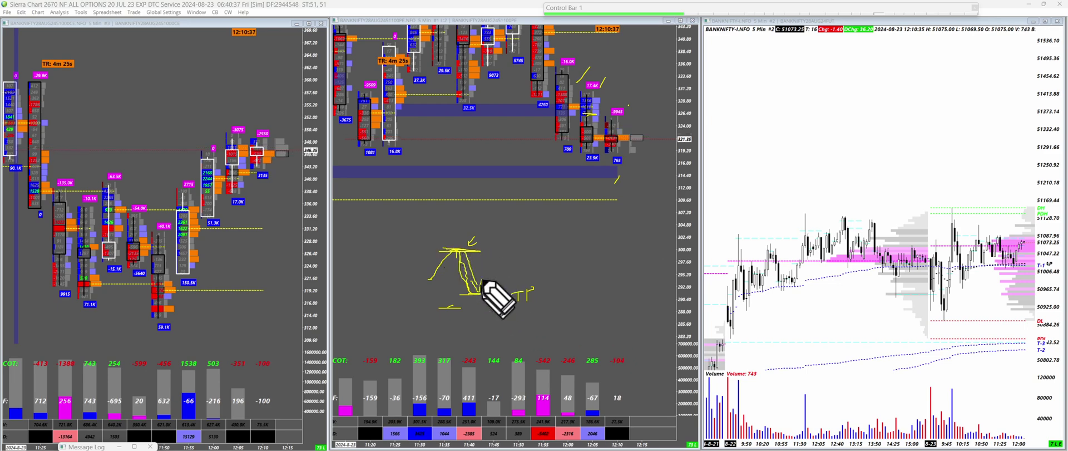
# Label the sketched fall "COTH", circle the value above the 51100PE chart's 12:10 bar, and clear all drawings
pyautogui.moveTo(489, 263); pyautogui.dragTo(491, 270)
pyautogui.moveTo(497, 264); pyautogui.dragTo(507, 271)
pyautogui.moveTo(504, 261); pyautogui.dragTo(522, 271)
pyautogui.moveTo(517, 266); pyautogui.dragTo(523, 266)
pyautogui.moveTo(474, 237); pyautogui.dragTo(472, 244)
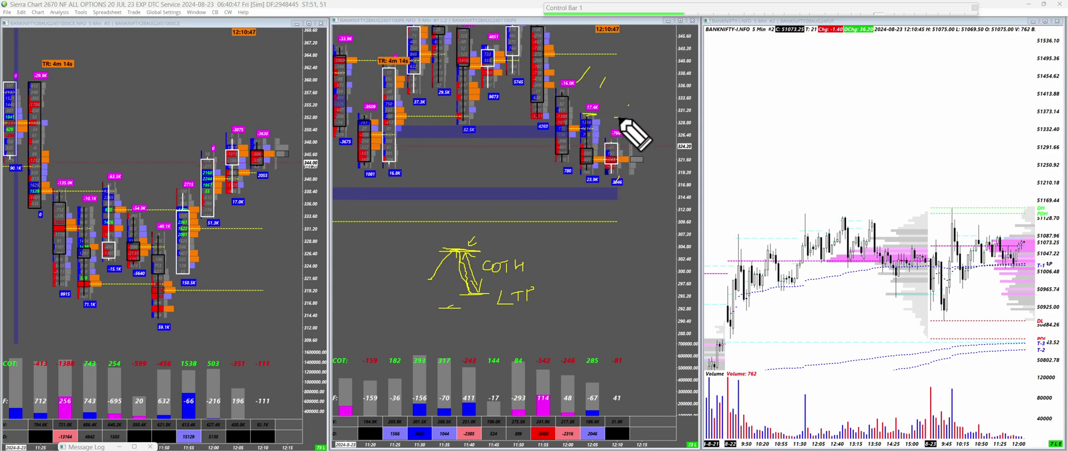
pyautogui.moveTo(621, 119)
pyautogui.mouseDown()
pyautogui.moveTo(605, 134)
pyautogui.moveTo(616, 143)
pyautogui.moveTo(627, 124)
pyautogui.moveTo(625, 135)
pyautogui.mouseUp()
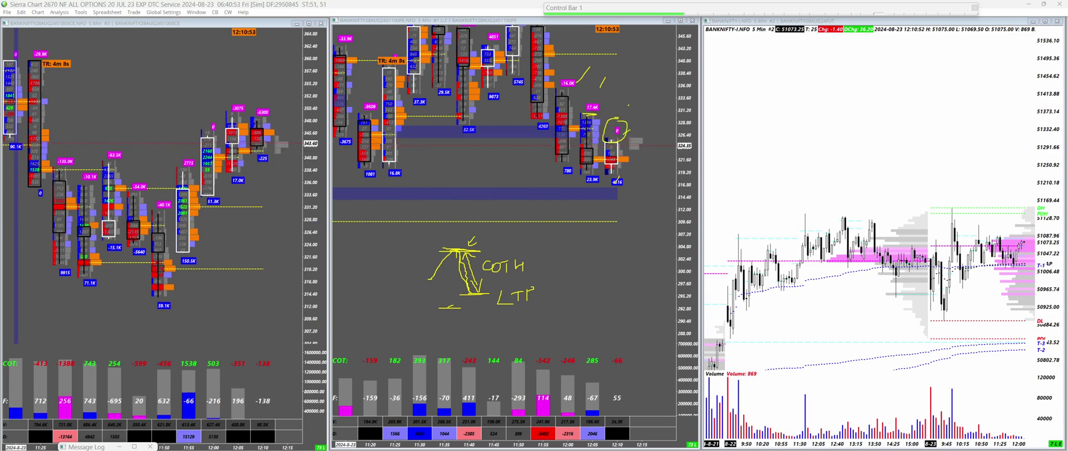
pyautogui.press('Escape')
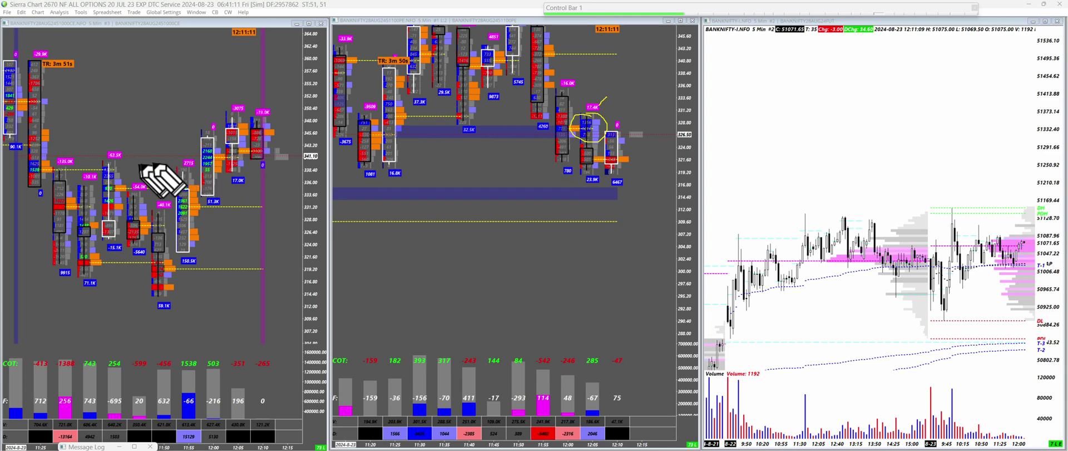
# Mark the values and high of the 12:05 bar, circle the current session's range on the BANKNIFTY-I chart, and clear the markings
pyautogui.moveTo(603, 91); pyautogui.dragTo(598, 105)
pyautogui.moveTo(582, 195); pyautogui.dragTo(591, 183)
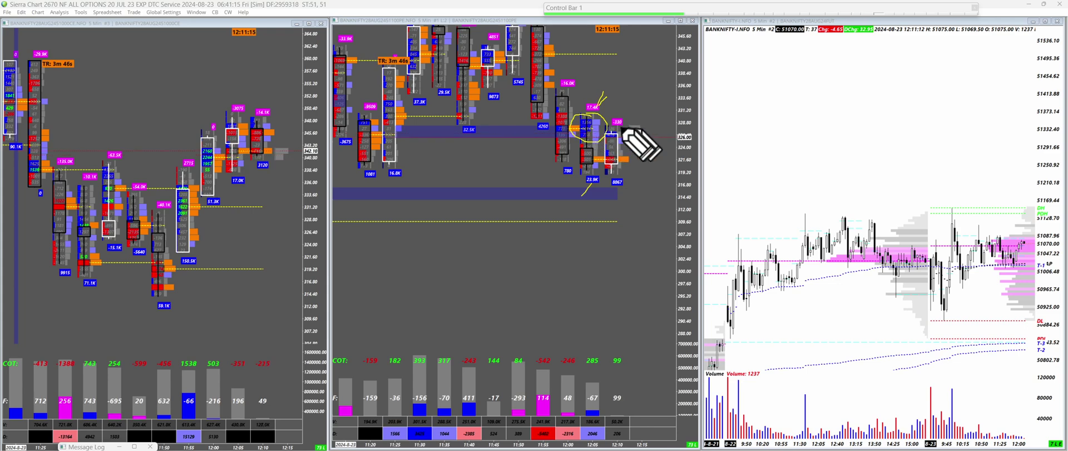
pyautogui.moveTo(599, 121); pyautogui.dragTo(629, 121)
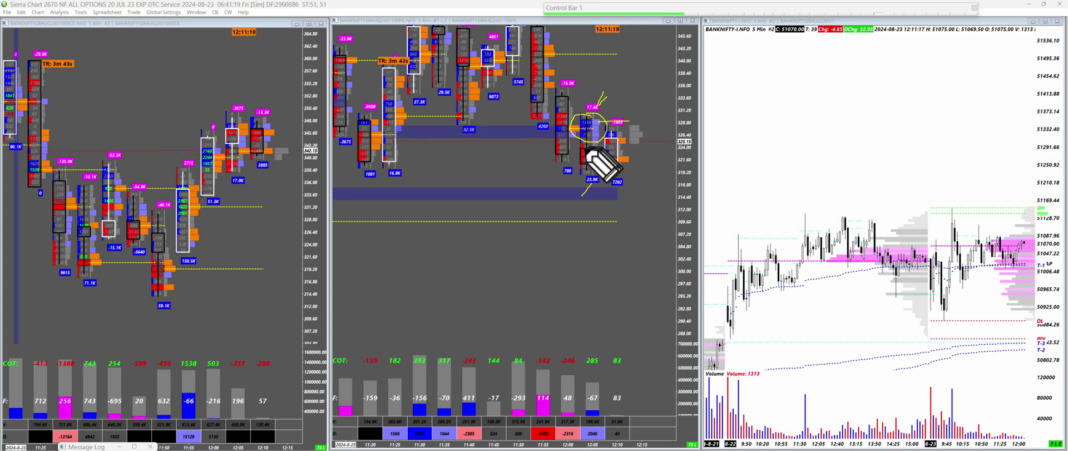
pyautogui.moveTo(996, 232)
pyautogui.mouseDown()
pyautogui.moveTo(935, 245)
pyautogui.moveTo(1019, 266)
pyautogui.moveTo(996, 233)
pyautogui.mouseUp()
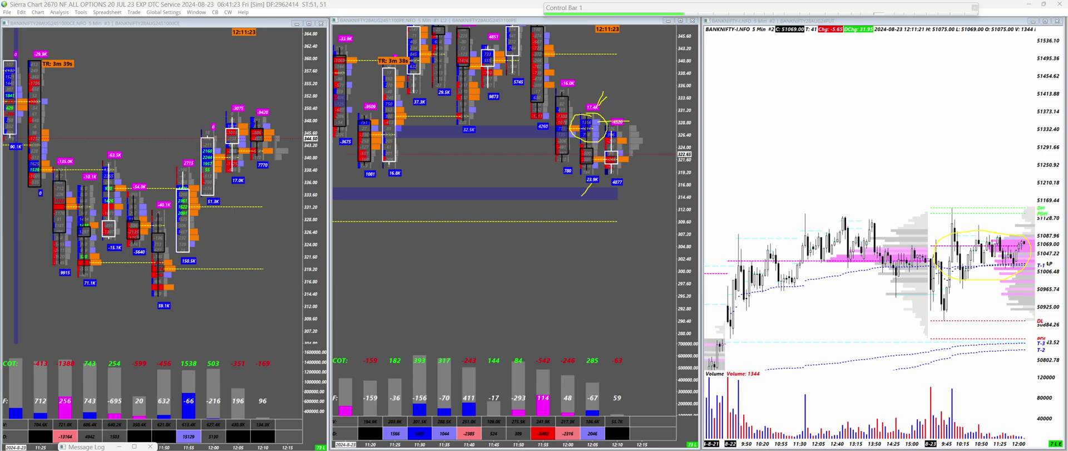
pyautogui.press('Escape')
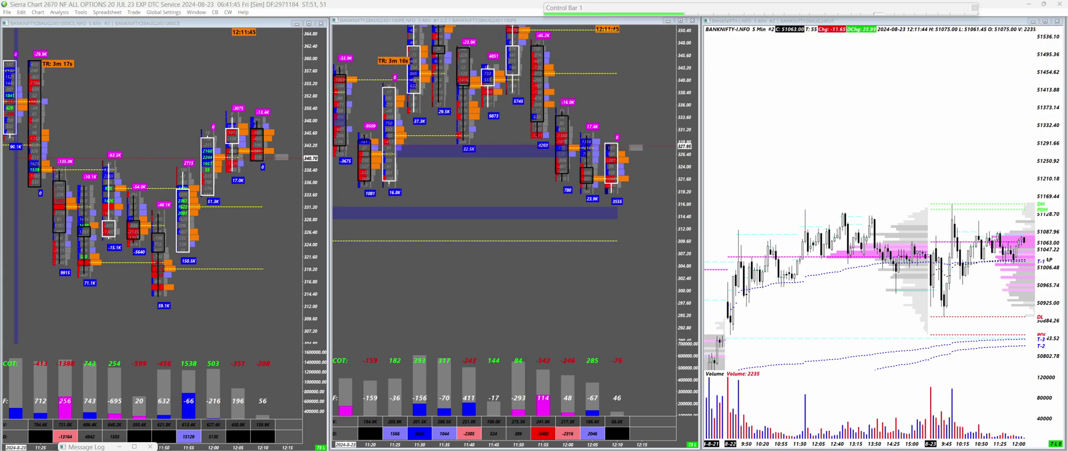
# Outline the 22 August price range on the BANKNIFTY-I chart, extend its upper edge across the current session, and clear the outline
pyautogui.click(832, 245)
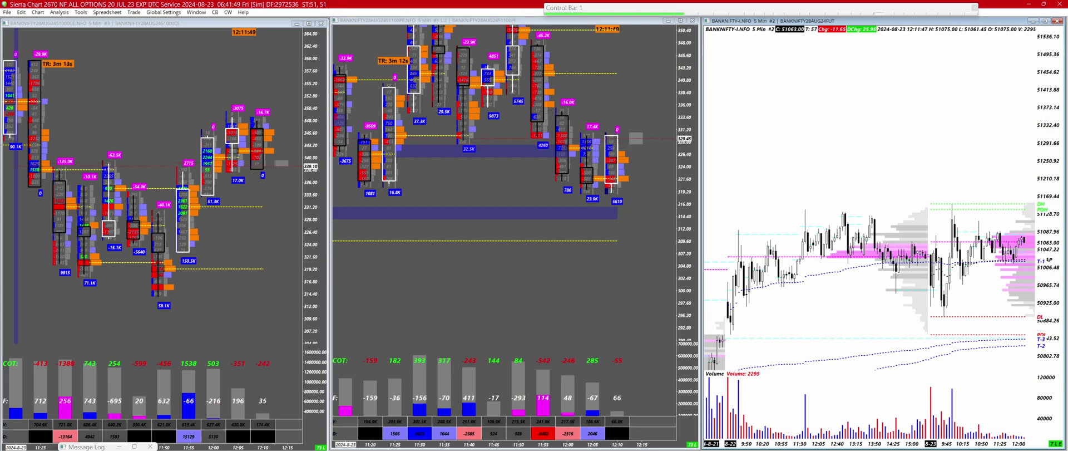
pyautogui.hotkey('ctrl', '2')
pyautogui.moveTo(746, 231)
pyautogui.mouseDown()
pyautogui.moveTo(911, 233)
pyautogui.moveTo(928, 267)
pyautogui.moveTo(871, 287)
pyautogui.moveTo(731, 294)
pyautogui.moveTo(758, 240)
pyautogui.mouseUp()
pyautogui.moveTo(920, 231)
pyautogui.mouseDown()
pyautogui.moveTo(1035, 230)
pyautogui.moveTo(1022, 220)
pyautogui.mouseUp()
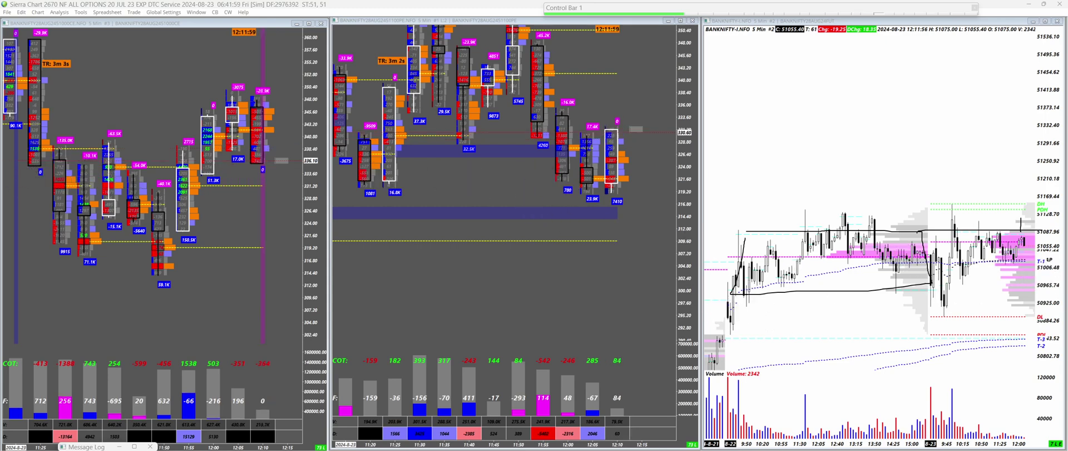
pyautogui.press('Escape')
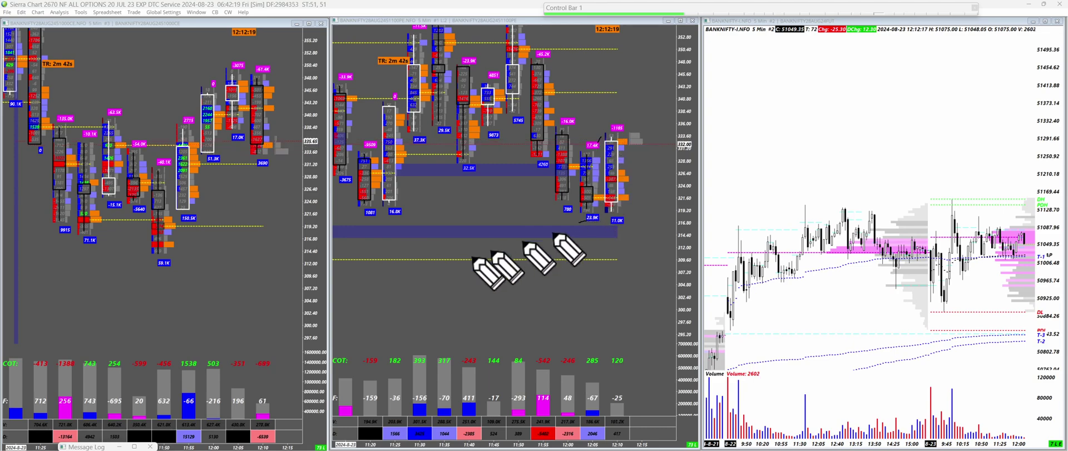
# Sketch a price swing rebounding from a low to "LTP" below the 51100PE bars, and circle the 12:10 bar's lower value and the 12:05 cluster
pyautogui.moveTo(453, 309); pyautogui.dragTo(466, 308)
pyautogui.moveTo(452, 262); pyautogui.dragTo(487, 259)
pyautogui.moveTo(432, 291)
pyautogui.mouseDown()
pyautogui.moveTo(438, 274)
pyautogui.moveTo(453, 288)
pyautogui.moveTo(468, 262)
pyautogui.moveTo(475, 308)
pyautogui.moveTo(488, 283)
pyautogui.moveTo(515, 279)
pyautogui.mouseUp()
pyautogui.moveTo(511, 280)
pyautogui.mouseDown()
pyautogui.moveTo(518, 286)
pyautogui.moveTo(484, 295)
pyautogui.moveTo(478, 310)
pyautogui.mouseUp()
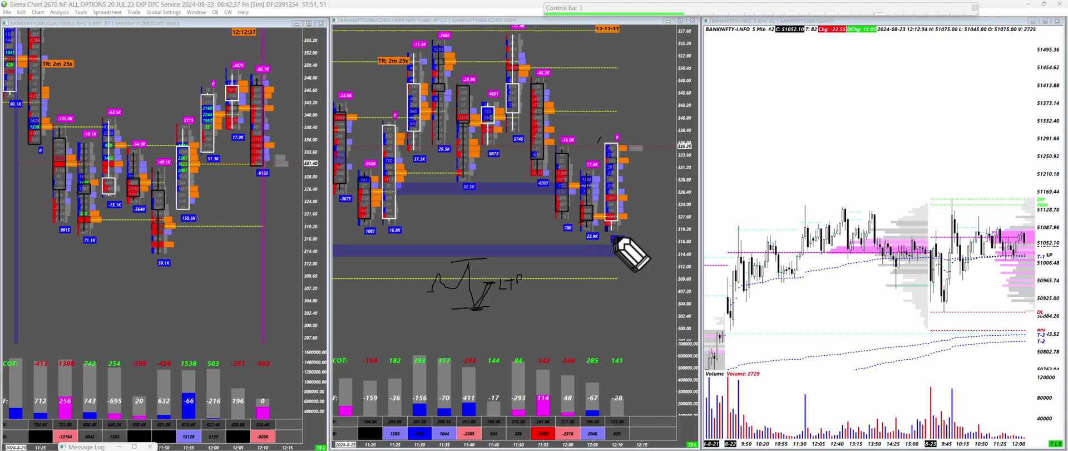
pyautogui.moveTo(621, 236)
pyautogui.mouseDown()
pyautogui.moveTo(595, 243)
pyautogui.moveTo(623, 245)
pyautogui.moveTo(616, 235)
pyautogui.mouseUp()
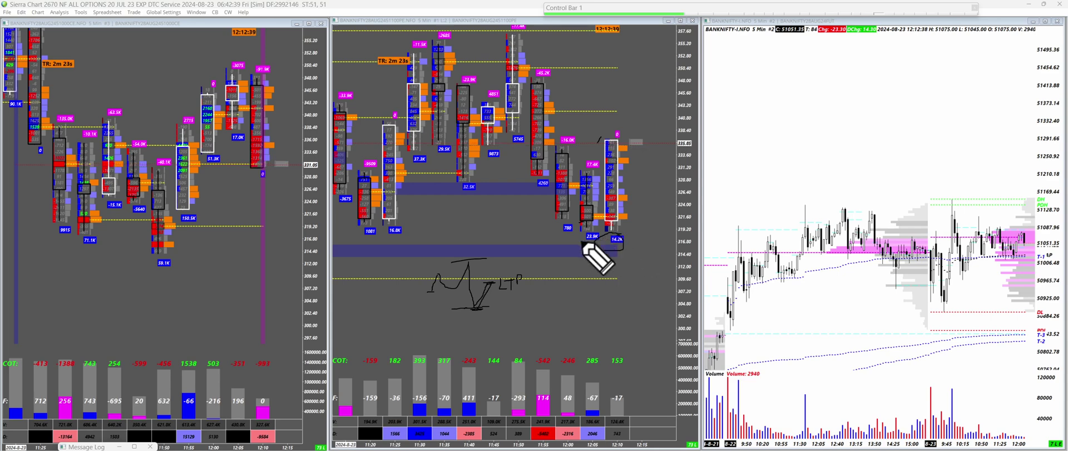
pyautogui.moveTo(603, 177)
pyautogui.mouseDown()
pyautogui.moveTo(573, 187)
pyautogui.moveTo(606, 179)
pyautogui.mouseUp()
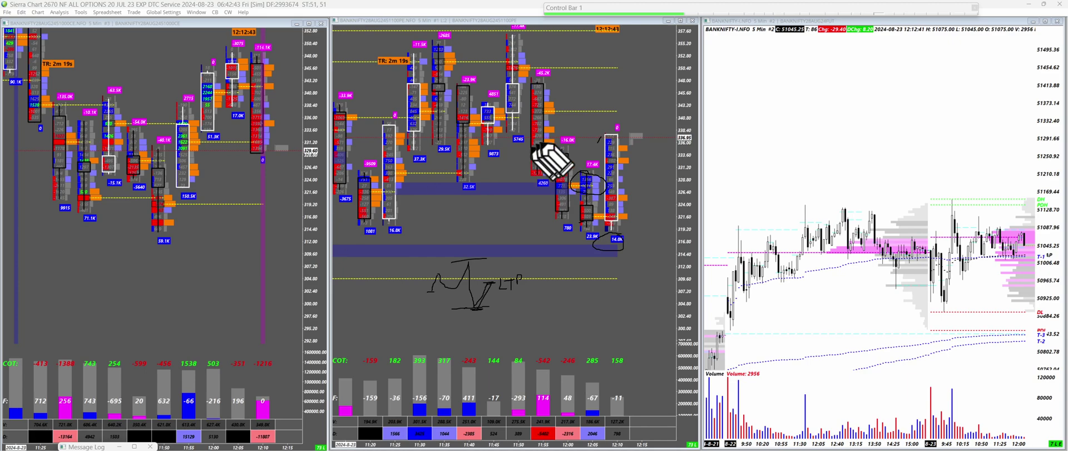
# Draw horizontal lines above and below the current session's range on the BANKNIFTY-I chart and clear all drawings
pyautogui.moveTo(969, 229); pyautogui.dragTo(1028, 230)
pyautogui.moveTo(949, 276); pyautogui.dragTo(1017, 275)
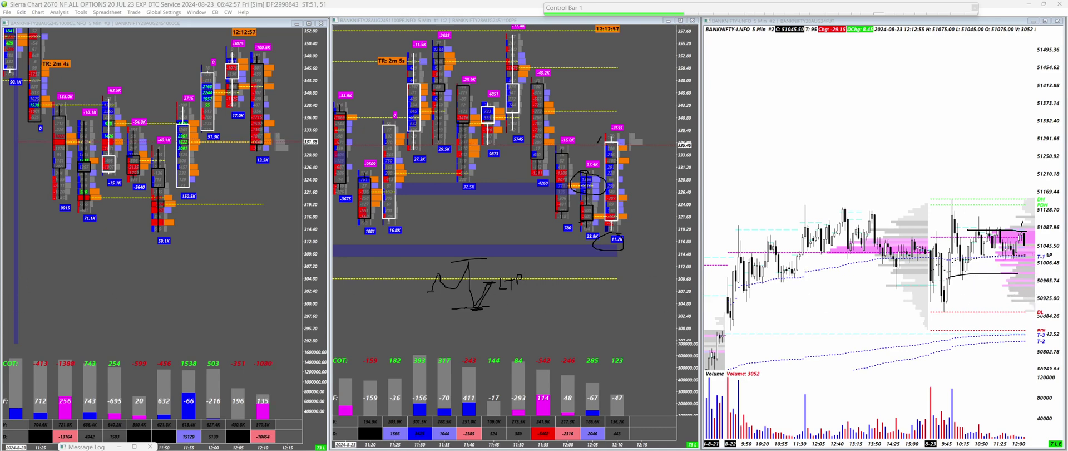
pyautogui.press('Escape')
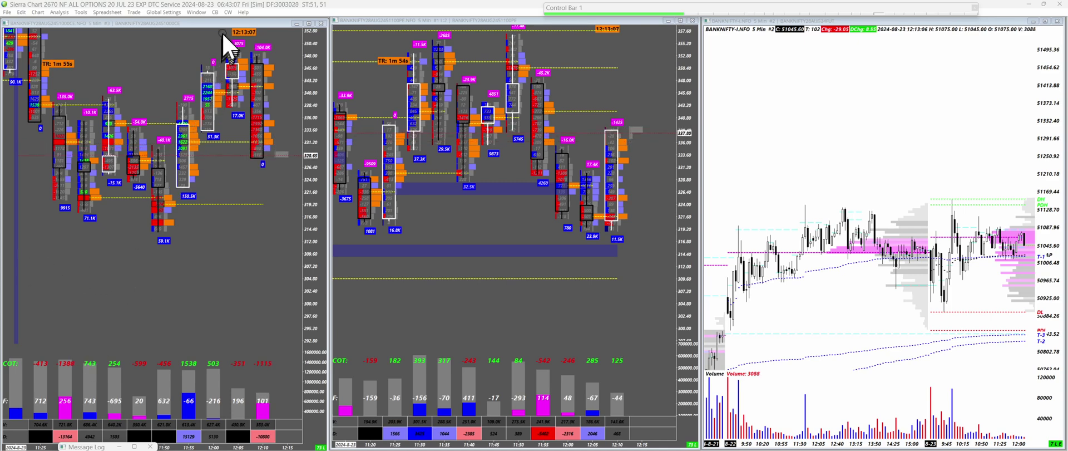
# Bring up the 51100PE 5-second chart, place it over the BANKNIFTY-I chart, and make its window wider and taller
pyautogui.click(229, 12)
pyautogui.click(242, 56)
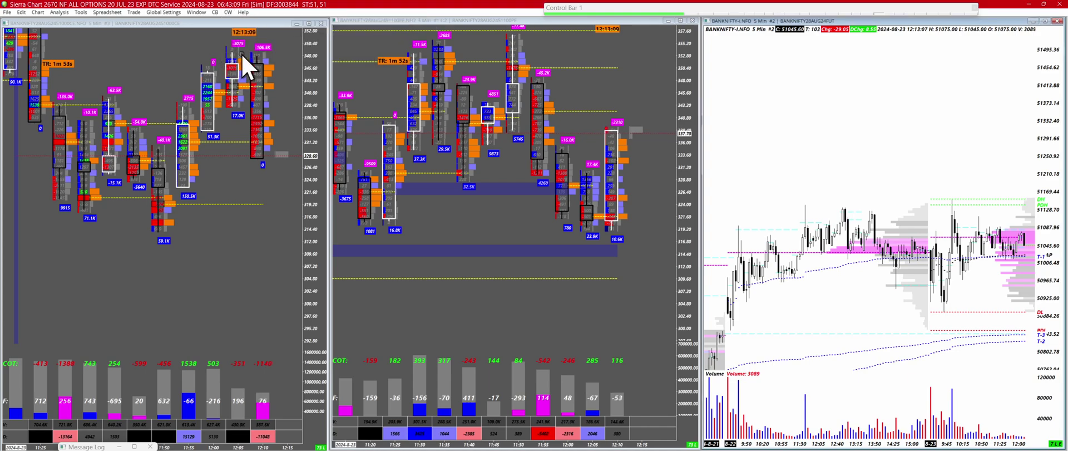
pyautogui.moveTo(728, 120); pyautogui.dragTo(740, 118)
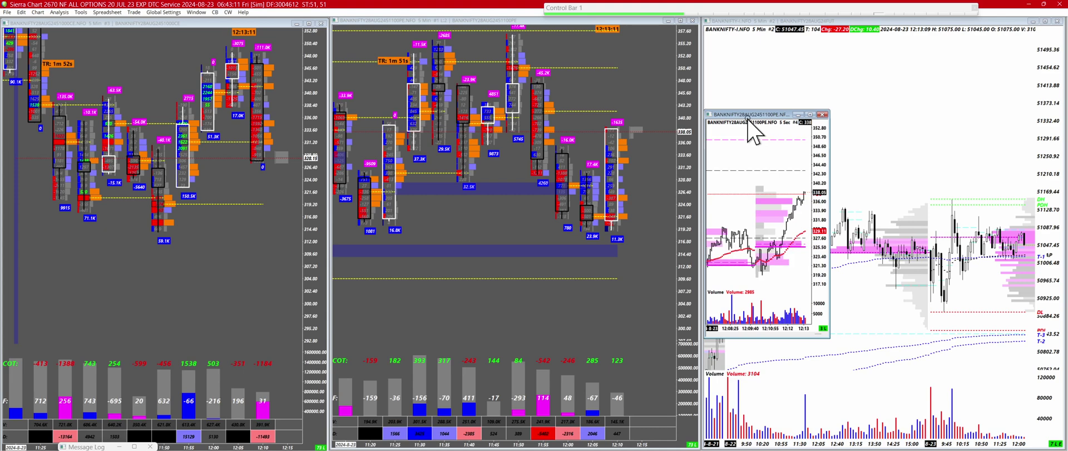
pyautogui.moveTo(829, 190); pyautogui.dragTo(894, 189)
pyautogui.moveTo(794, 337); pyautogui.dragTo(789, 376)
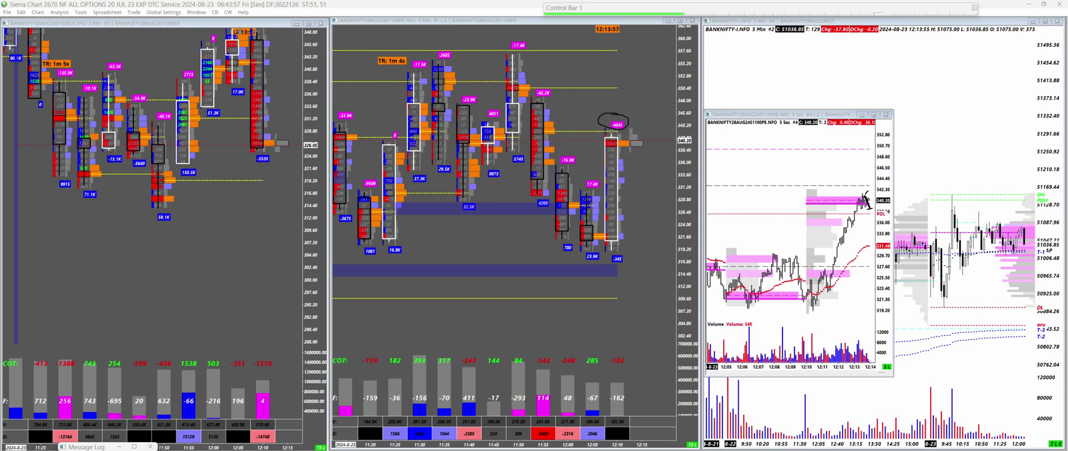
# Circle the 12:10 bar's top value and the area above it, and draw lines along the recent range's lower and upper edges on BANKNIFTY-I
pyautogui.press('Escape')
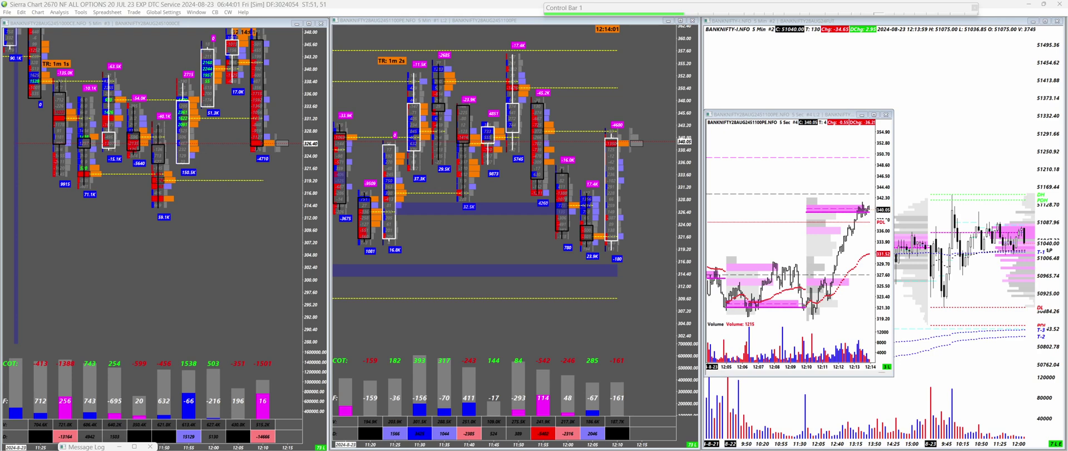
pyautogui.moveTo(614, 127)
pyautogui.mouseDown()
pyautogui.moveTo(604, 128)
pyautogui.moveTo(634, 146)
pyautogui.mouseUp()
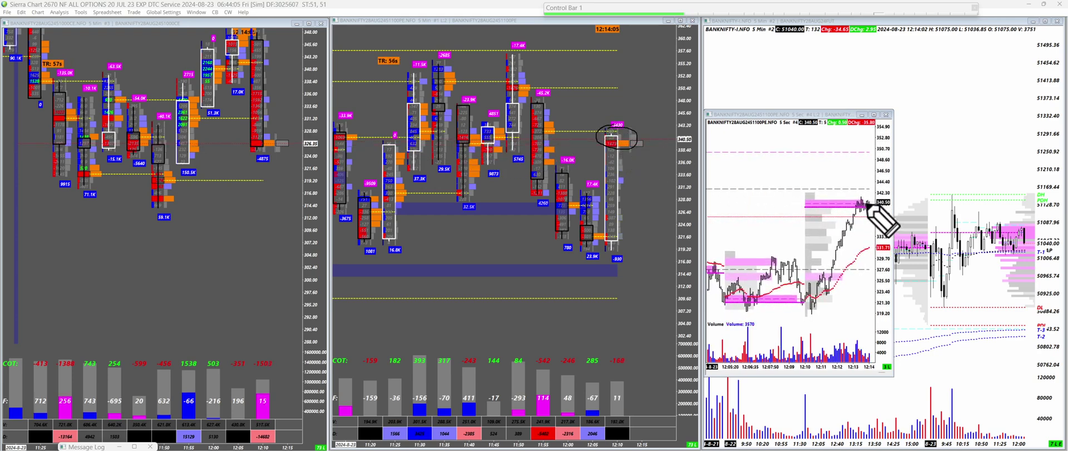
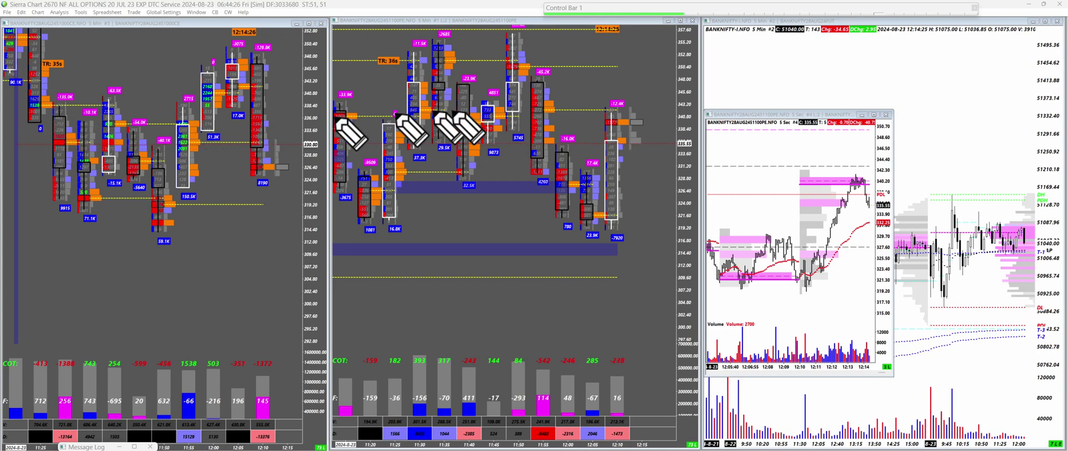
pyautogui.moveTo(597, 115)
pyautogui.mouseDown()
pyautogui.moveTo(628, 123)
pyautogui.moveTo(612, 106)
pyautogui.moveTo(643, 103)
pyautogui.mouseUp()
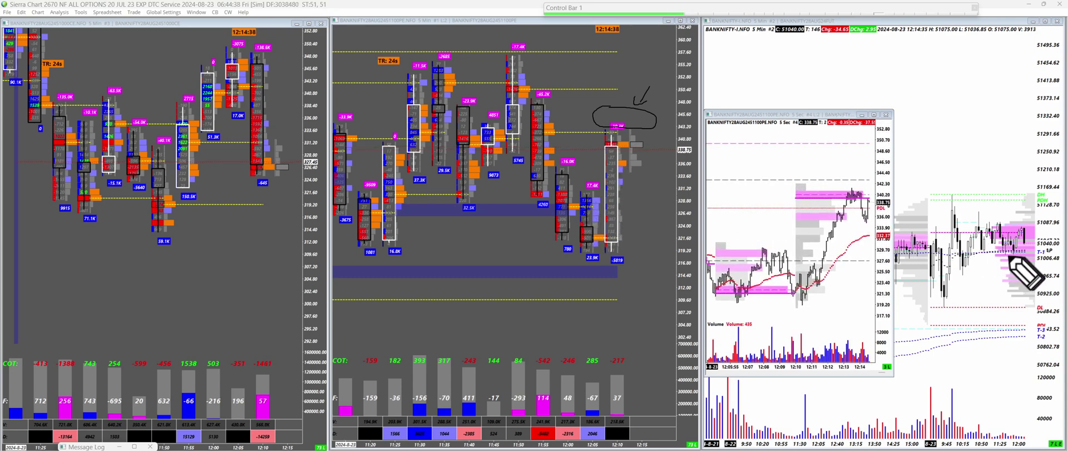
pyautogui.moveTo(962, 258); pyautogui.dragTo(1010, 256)
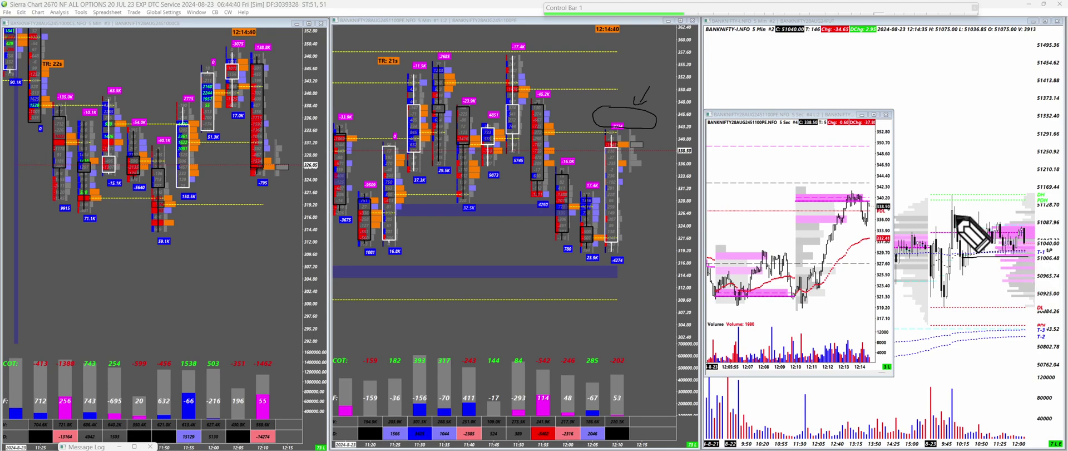
pyautogui.moveTo(956, 219); pyautogui.dragTo(1030, 219)
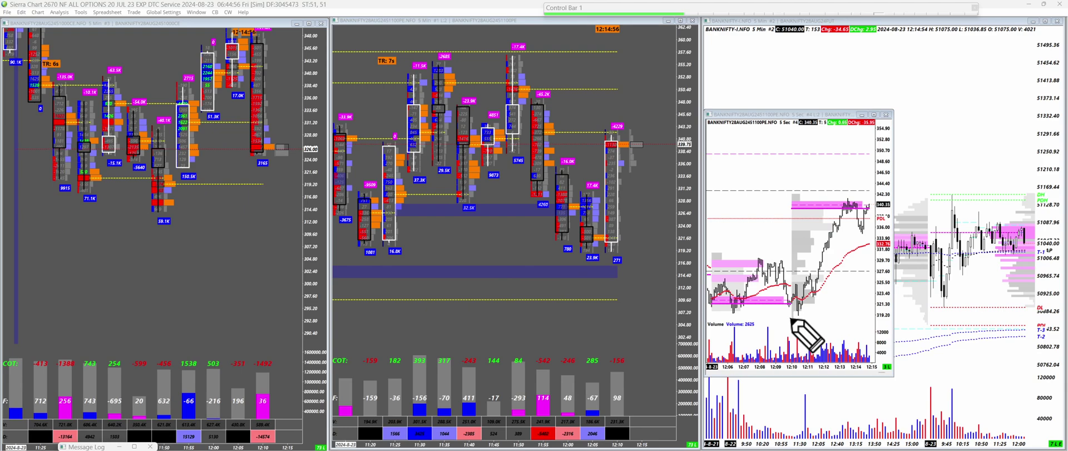
# Trace the rise from the 12:10 low on the 5-second chart, circle the 12:10 bar's lower value and top price area, and clear the drawings
pyautogui.moveTo(793, 320)
pyautogui.mouseDown()
pyautogui.moveTo(814, 318)
pyautogui.moveTo(795, 320)
pyautogui.moveTo(839, 193)
pyautogui.moveTo(859, 230)
pyautogui.moveTo(869, 203)
pyautogui.mouseUp()
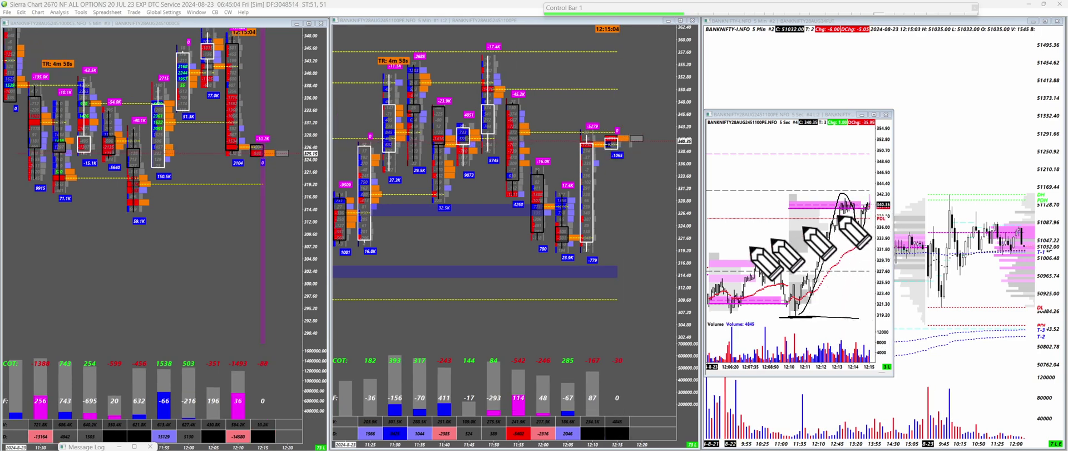
pyautogui.moveTo(580, 255)
pyautogui.mouseDown()
pyautogui.moveTo(612, 266)
pyautogui.moveTo(582, 253)
pyautogui.mouseUp()
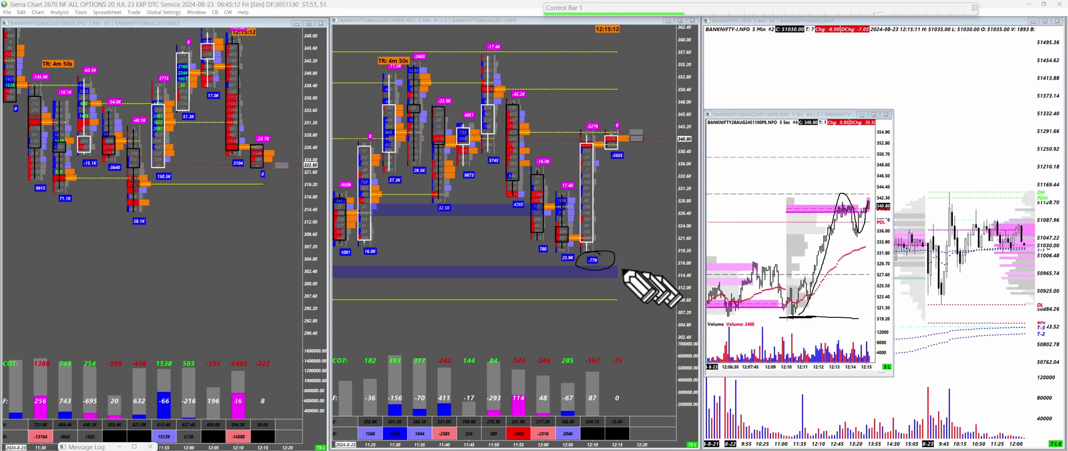
pyautogui.moveTo(793, 319)
pyautogui.mouseDown()
pyautogui.moveTo(837, 238)
pyautogui.moveTo(840, 194)
pyautogui.moveTo(863, 204)
pyautogui.mouseUp()
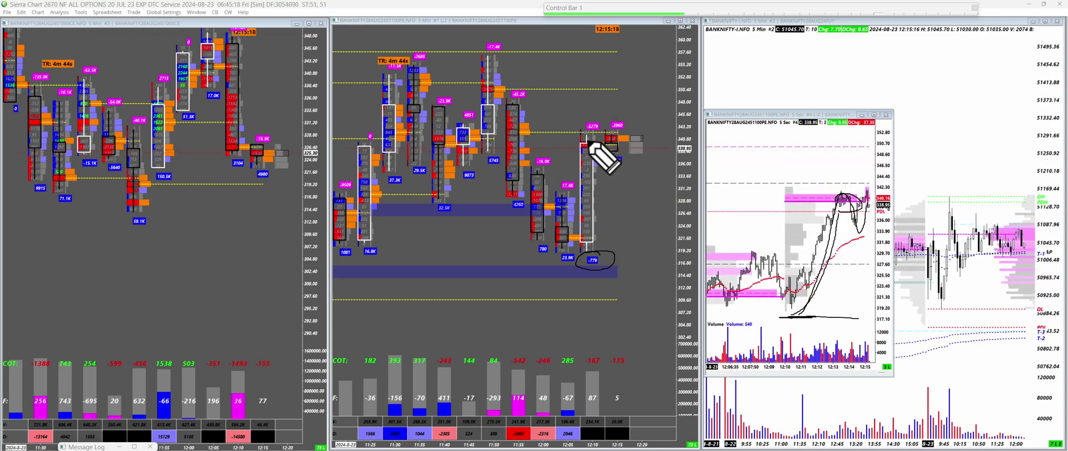
pyautogui.moveTo(604, 140)
pyautogui.mouseDown()
pyautogui.moveTo(580, 150)
pyautogui.moveTo(665, 139)
pyautogui.moveTo(581, 136)
pyautogui.mouseUp()
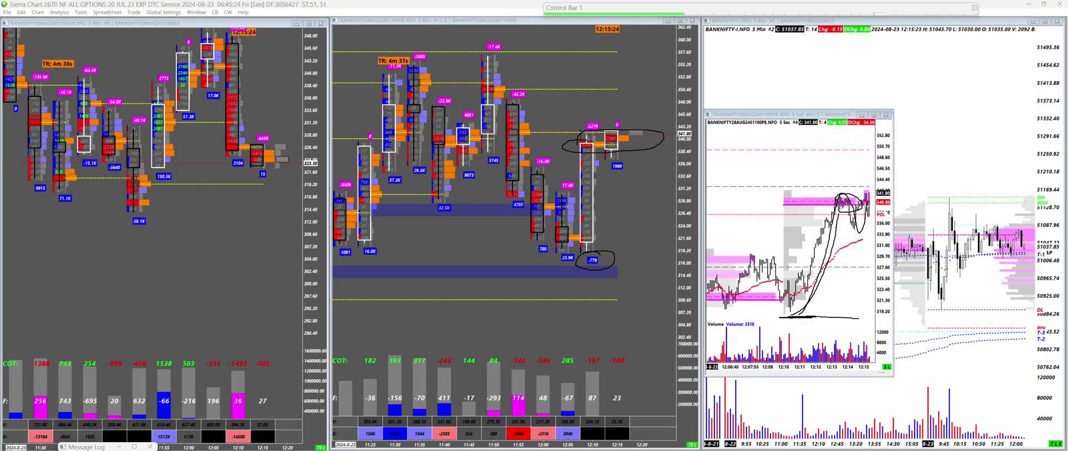
pyautogui.press('Escape')
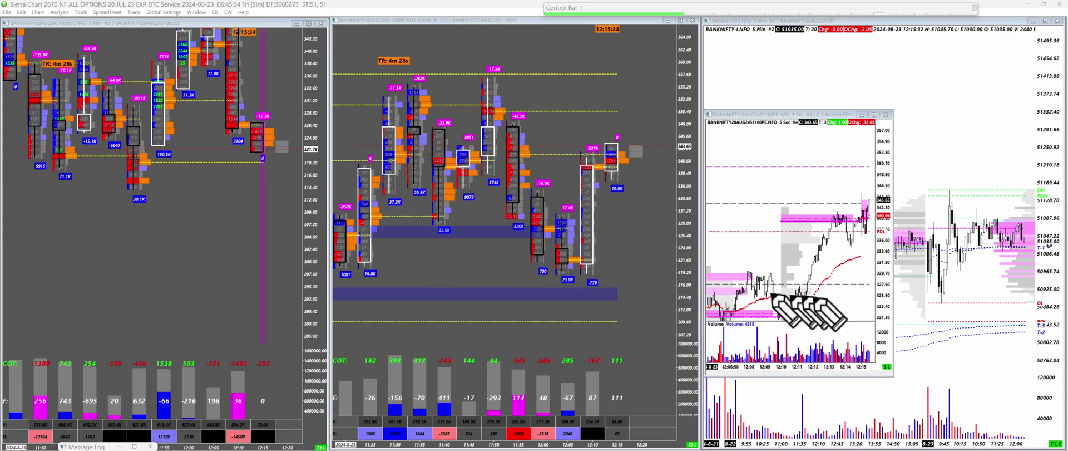
# Retrace the 5-second rise, circle the 12:10 bar's high on the footprint and the recent lows on BANKNIFTY-I, and clear the drawings
pyautogui.moveTo(790, 316); pyautogui.dragTo(840, 217)
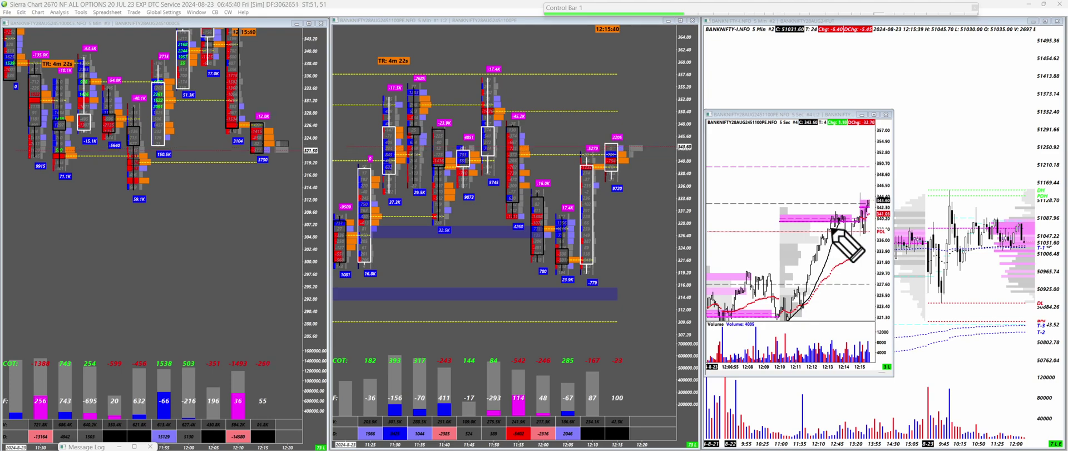
pyautogui.moveTo(840, 218)
pyautogui.mouseDown()
pyautogui.moveTo(820, 220)
pyautogui.moveTo(837, 219)
pyautogui.mouseUp()
pyautogui.moveTo(594, 166)
pyautogui.mouseDown()
pyautogui.moveTo(568, 170)
pyautogui.moveTo(625, 176)
pyautogui.moveTo(582, 161)
pyautogui.mouseUp()
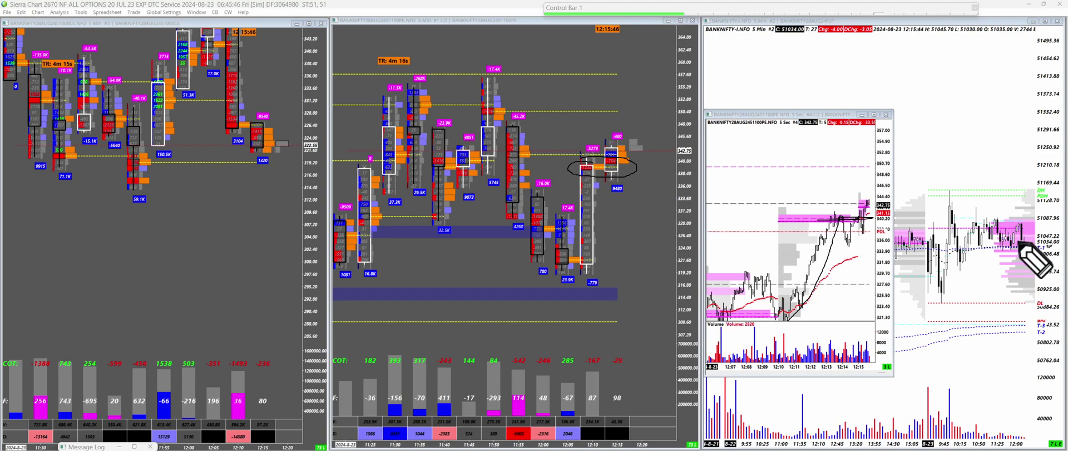
pyautogui.moveTo(1018, 243)
pyautogui.mouseDown()
pyautogui.moveTo(998, 244)
pyautogui.moveTo(1004, 255)
pyautogui.moveTo(1016, 245)
pyautogui.mouseUp()
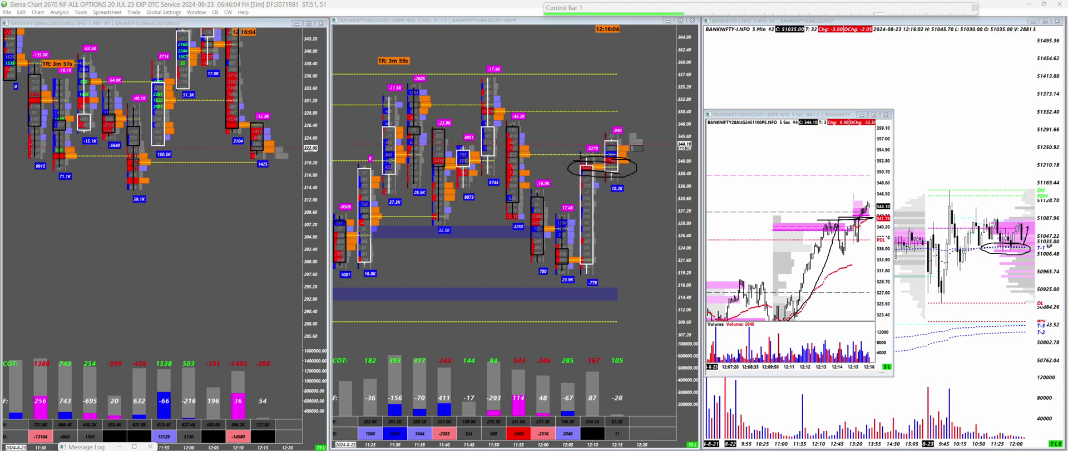
pyautogui.press('Escape')
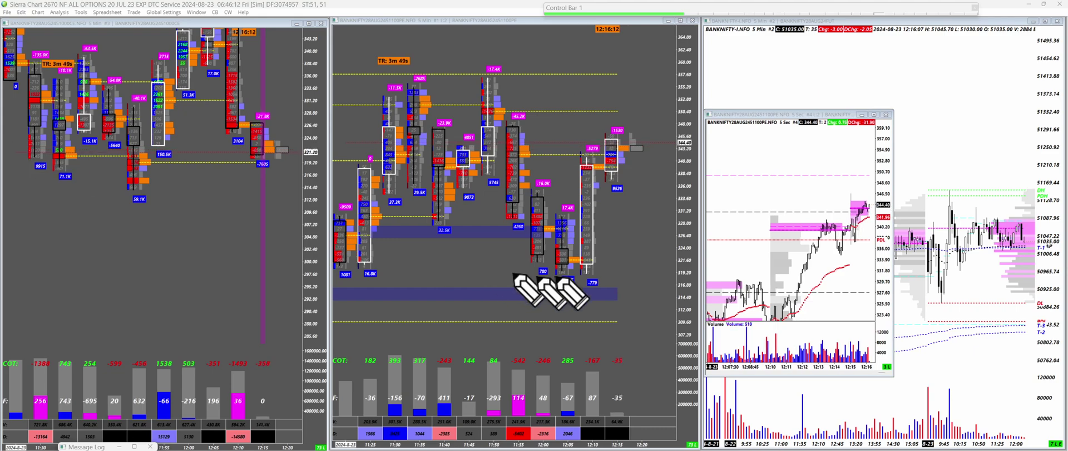
# Circle the 51100PE footprint lows from 11:25 to 12:10, extend a stroke up to the circled 12:15 highs, and clear the drawings
pyautogui.moveTo(587, 258)
pyautogui.mouseDown()
pyautogui.moveTo(462, 250)
pyautogui.moveTo(351, 270)
pyautogui.moveTo(445, 289)
pyautogui.moveTo(548, 238)
pyautogui.moveTo(572, 258)
pyautogui.mouseUp()
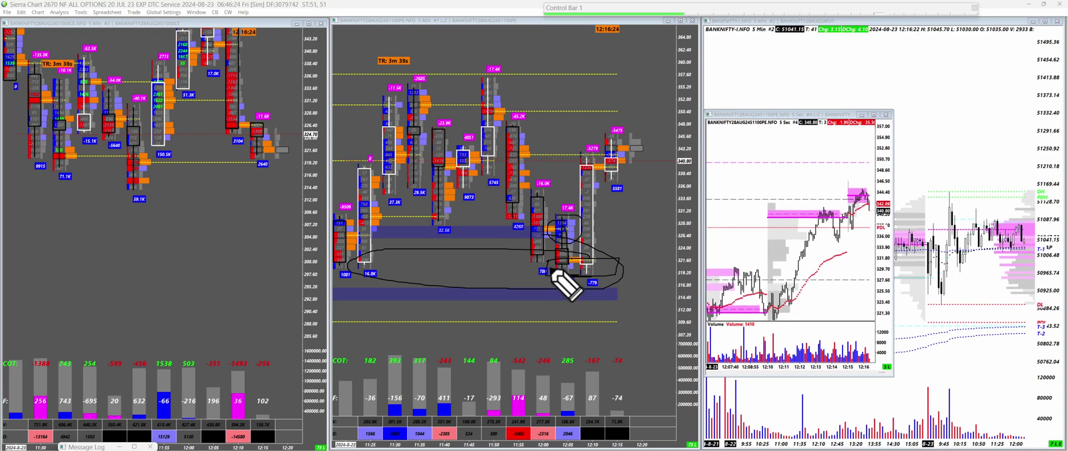
pyautogui.moveTo(589, 270)
pyautogui.mouseDown()
pyautogui.moveTo(611, 167)
pyautogui.moveTo(642, 152)
pyautogui.moveTo(579, 149)
pyautogui.mouseUp()
pyautogui.moveTo(578, 117)
pyautogui.mouseDown()
pyautogui.moveTo(629, 139)
pyautogui.moveTo(602, 121)
pyautogui.mouseUp()
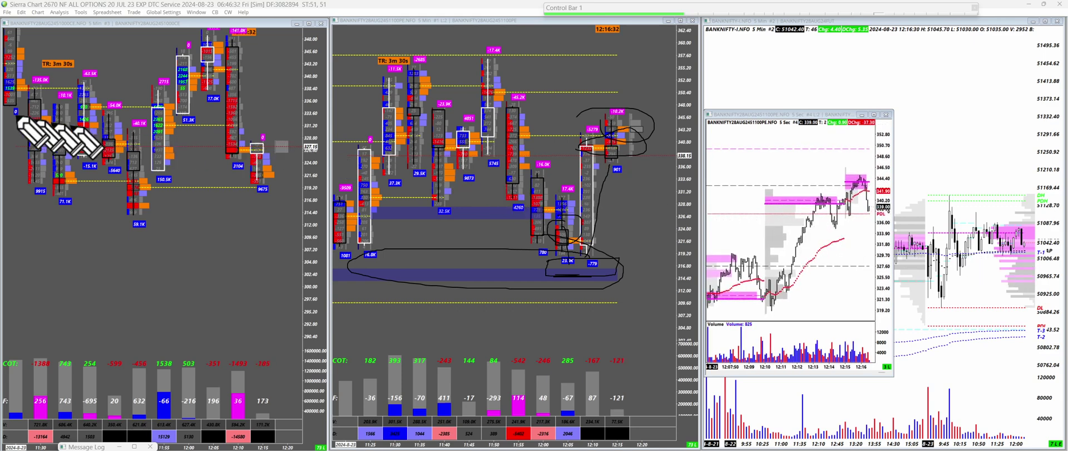
pyautogui.press('Escape')
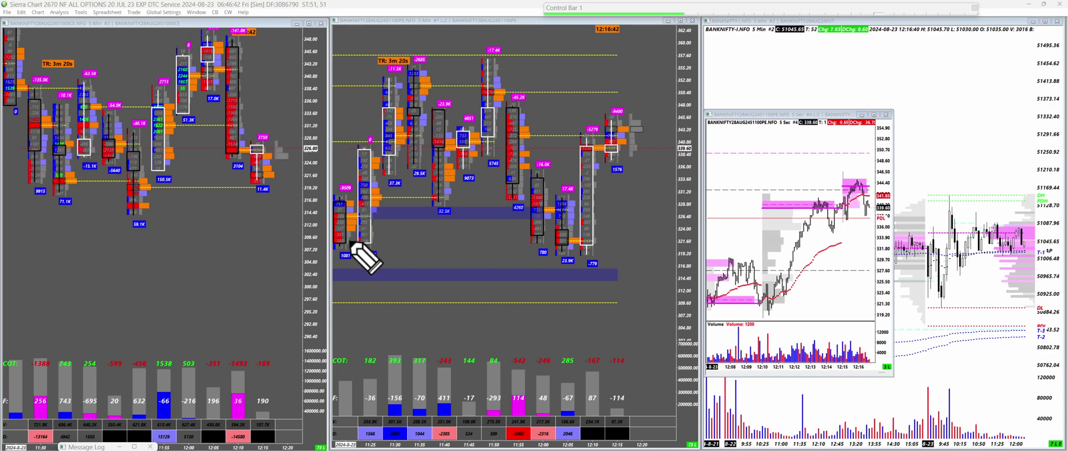
# Box the 12:15 bar's lower value, circle the latest price swings on the 51100PE 5-second chart, and clear the drawings
pyautogui.moveTo(350, 243)
pyautogui.mouseDown()
pyautogui.moveTo(353, 211)
pyautogui.moveTo(415, 88)
pyautogui.moveTo(446, 200)
pyautogui.moveTo(498, 78)
pyautogui.moveTo(557, 222)
pyautogui.moveTo(617, 129)
pyautogui.mouseUp()
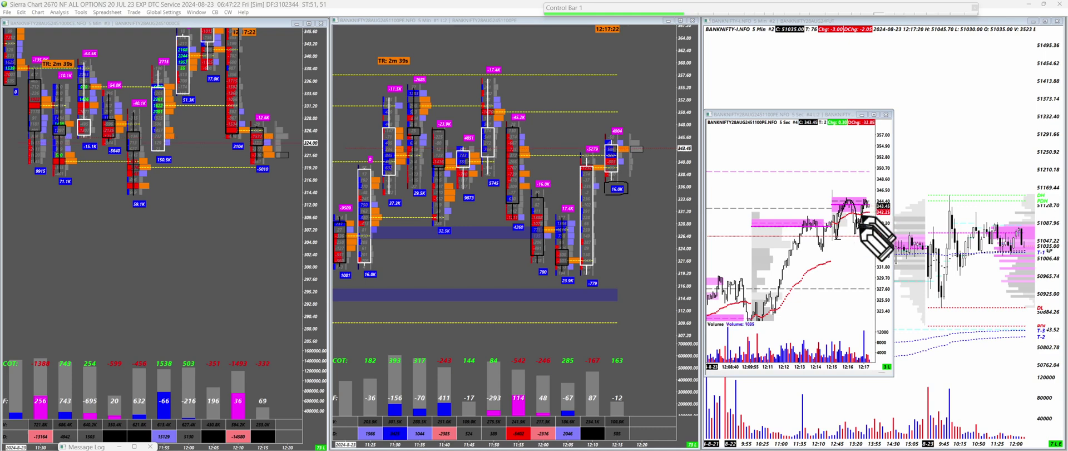
pyautogui.moveTo(854, 186)
pyautogui.mouseDown()
pyautogui.moveTo(835, 251)
pyautogui.moveTo(874, 229)
pyautogui.moveTo(867, 192)
pyautogui.mouseUp()
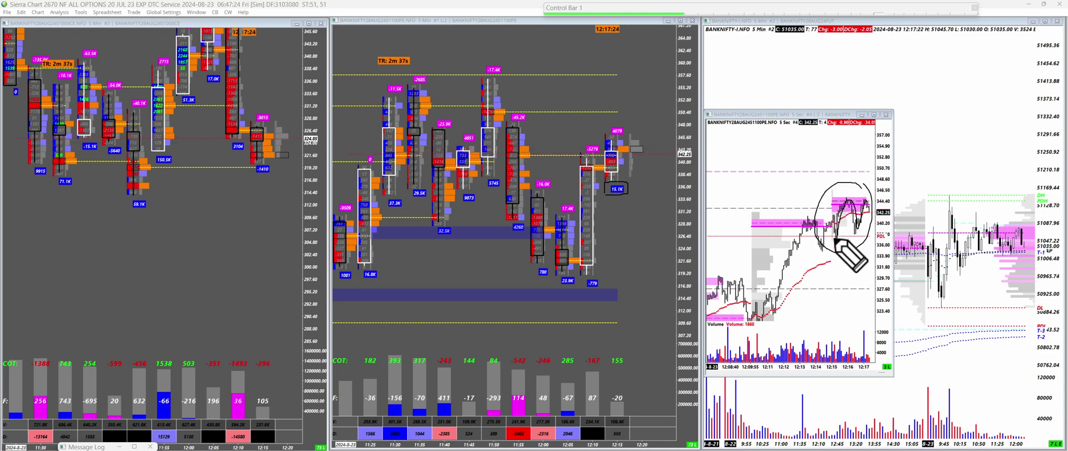
pyautogui.hotkey('ctrl', 'shift', '7')
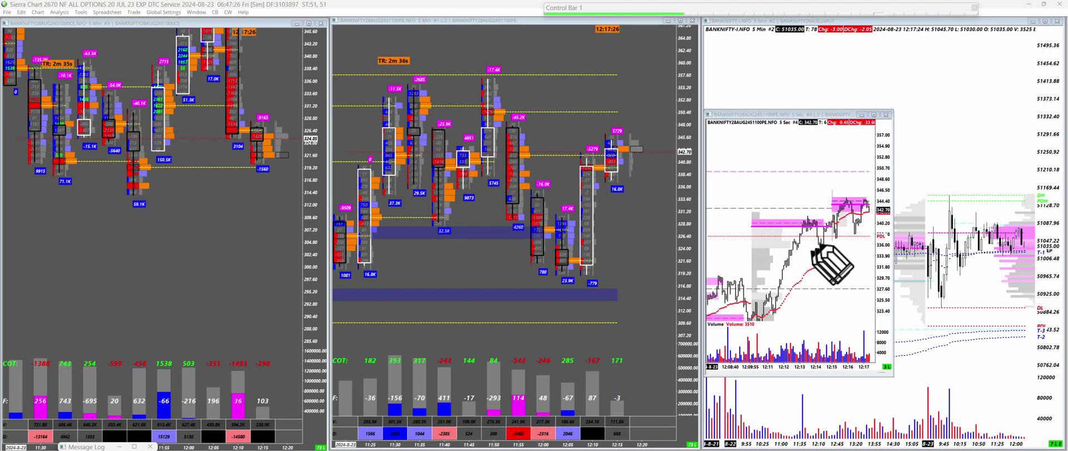
# Sketch the dips and rebounds since 12:15 on the 5-second chart, circle the area below the 12:15 footprint bar, and clear the drawings
pyautogui.moveTo(836, 238)
pyautogui.mouseDown()
pyautogui.moveTo(847, 199)
pyautogui.moveTo(854, 220)
pyautogui.mouseUp()
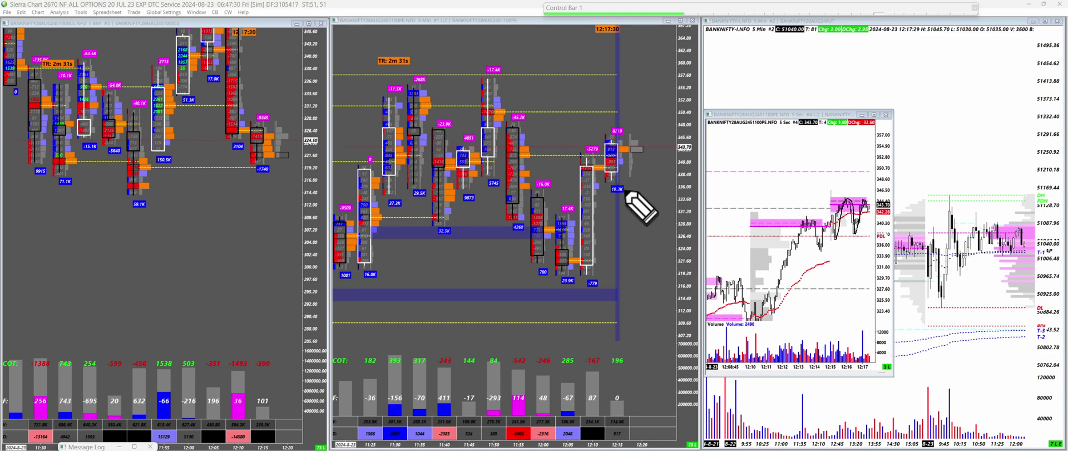
pyautogui.moveTo(601, 189); pyautogui.dragTo(631, 186)
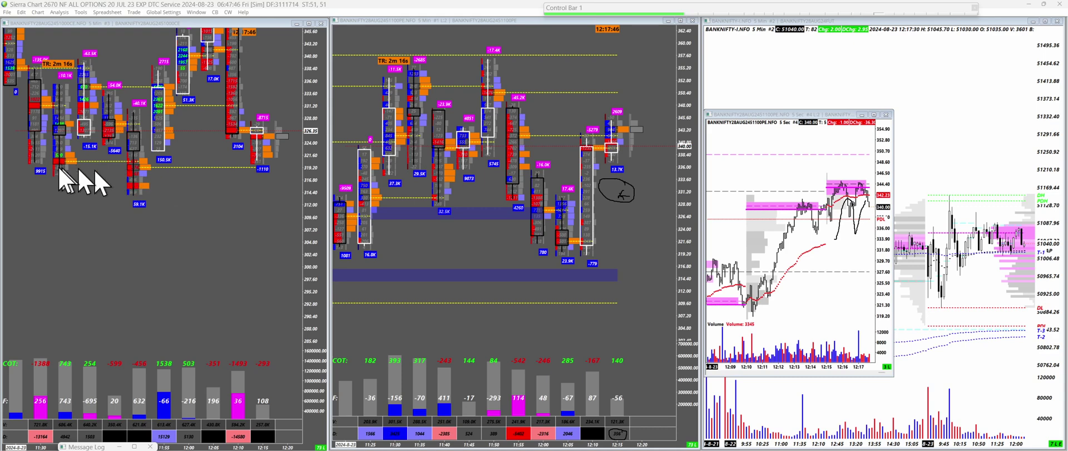
pyautogui.press('Escape')
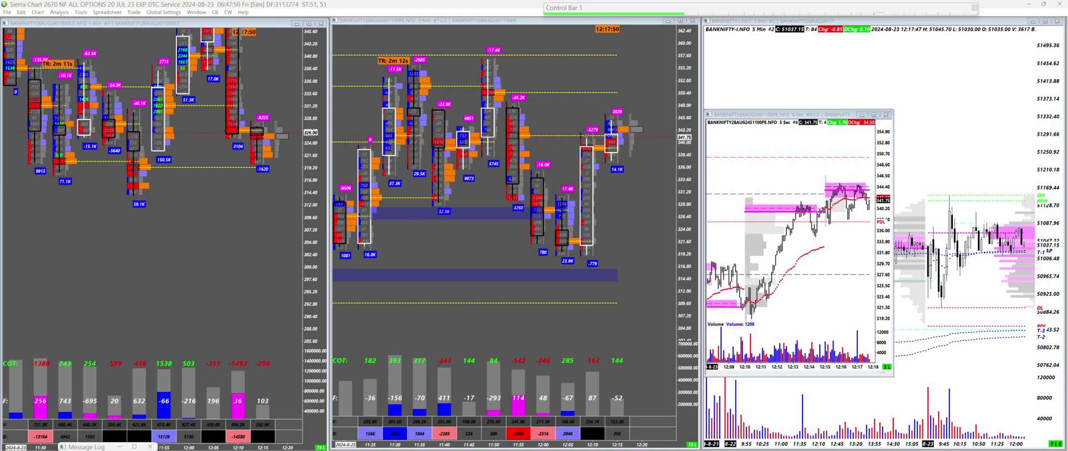
# Circle the price areas at the 12:10 and 12:15 bars' highs, clear the drawings, and circle the 12:15 bar's lower value
pyautogui.moveTo(622, 111)
pyautogui.mouseDown()
pyautogui.moveTo(592, 123)
pyautogui.moveTo(617, 138)
pyautogui.moveTo(651, 119)
pyautogui.moveTo(606, 112)
pyautogui.moveTo(642, 111)
pyautogui.moveTo(647, 154)
pyautogui.mouseUp()
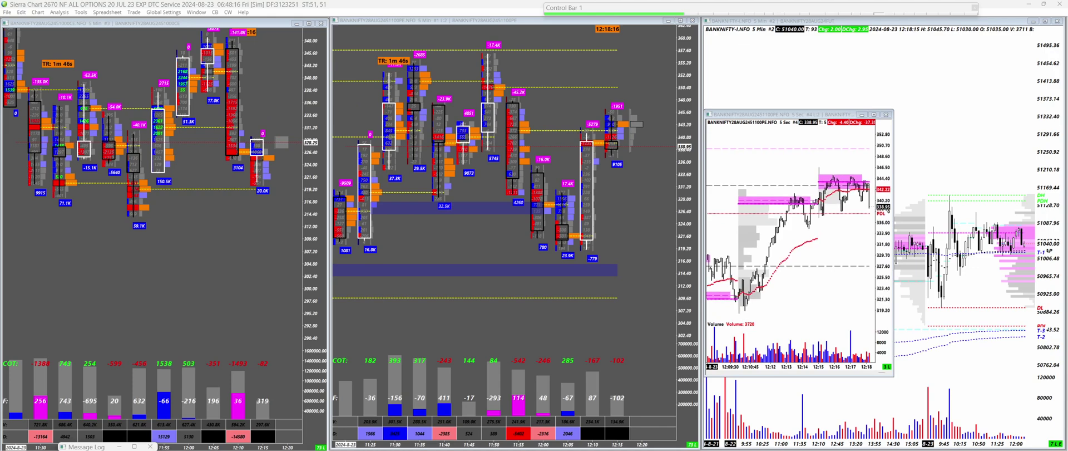
pyautogui.moveTo(615, 134)
pyautogui.mouseDown()
pyautogui.moveTo(575, 137)
pyautogui.moveTo(617, 145)
pyautogui.moveTo(596, 132)
pyautogui.mouseUp()
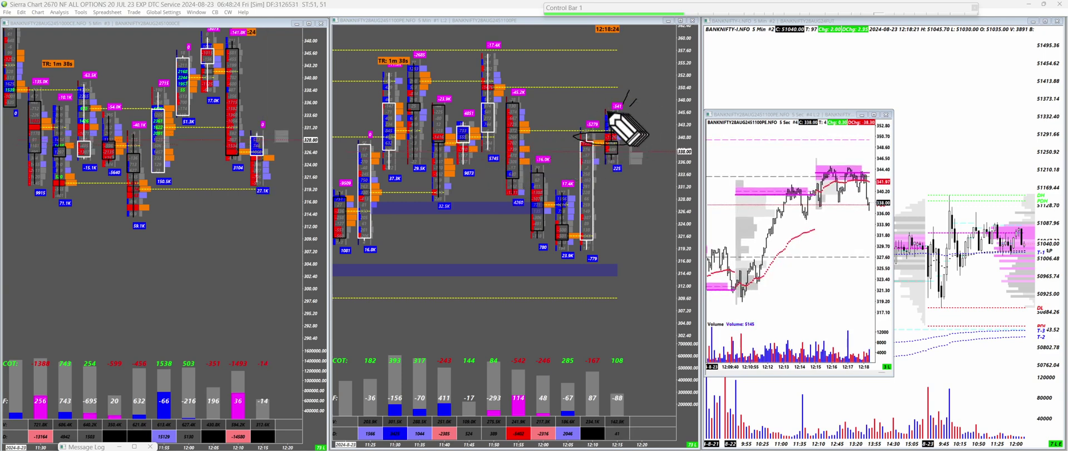
pyautogui.moveTo(608, 113)
pyautogui.mouseDown()
pyautogui.moveTo(587, 129)
pyautogui.moveTo(632, 131)
pyautogui.moveTo(600, 115)
pyautogui.mouseUp()
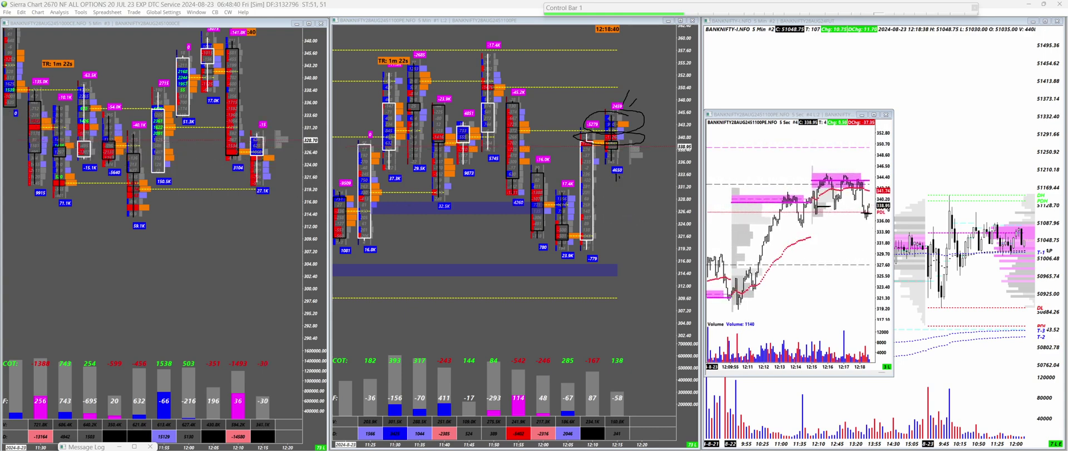
pyautogui.press('Escape')
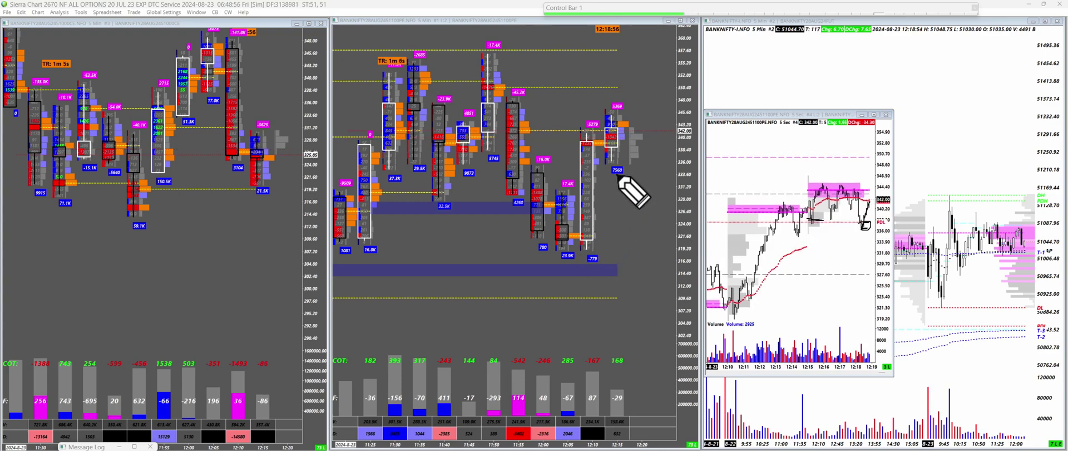
pyautogui.moveTo(612, 177)
pyautogui.mouseDown()
pyautogui.moveTo(609, 192)
pyautogui.moveTo(627, 185)
pyautogui.moveTo(603, 182)
pyautogui.mouseUp()
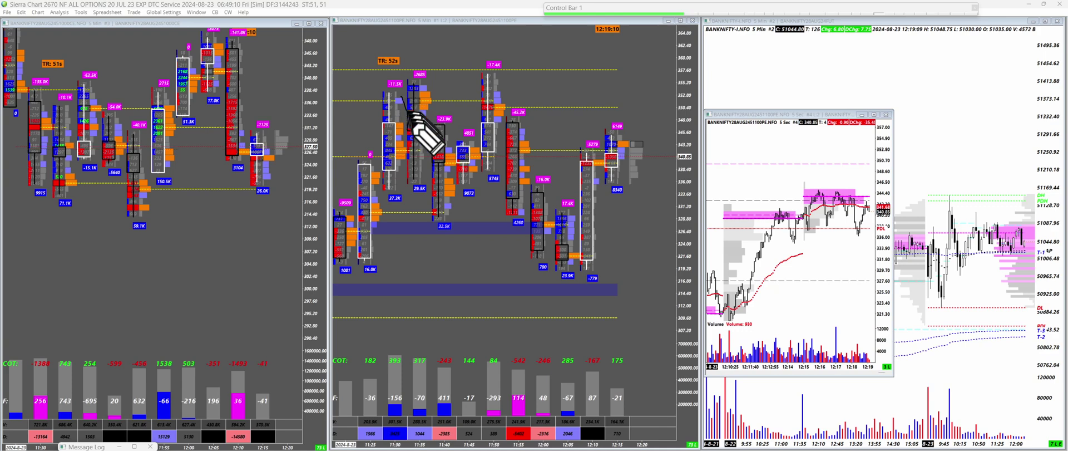
# Draw vertical strokes beside the 11:40 and 11:55 bars, circle the 11:50 bar's top value with a line through its high, and clear everything
pyautogui.moveTo(401, 98)
pyautogui.mouseDown()
pyautogui.moveTo(428, 206)
pyautogui.moveTo(481, 100)
pyautogui.moveTo(557, 263)
pyautogui.moveTo(596, 152)
pyautogui.mouseUp()
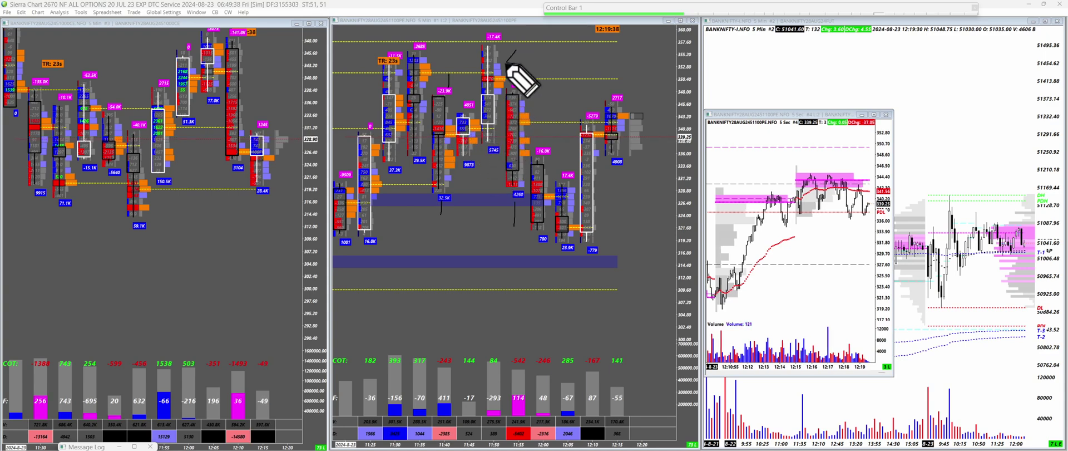
pyautogui.moveTo(479, 45); pyautogui.dragTo(514, 36)
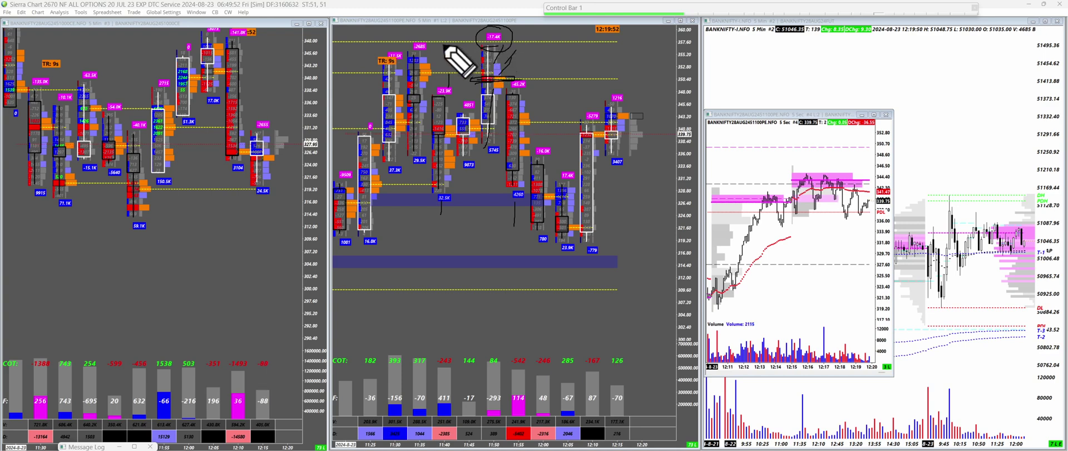
pyautogui.moveTo(442, 43); pyautogui.dragTo(499, 43)
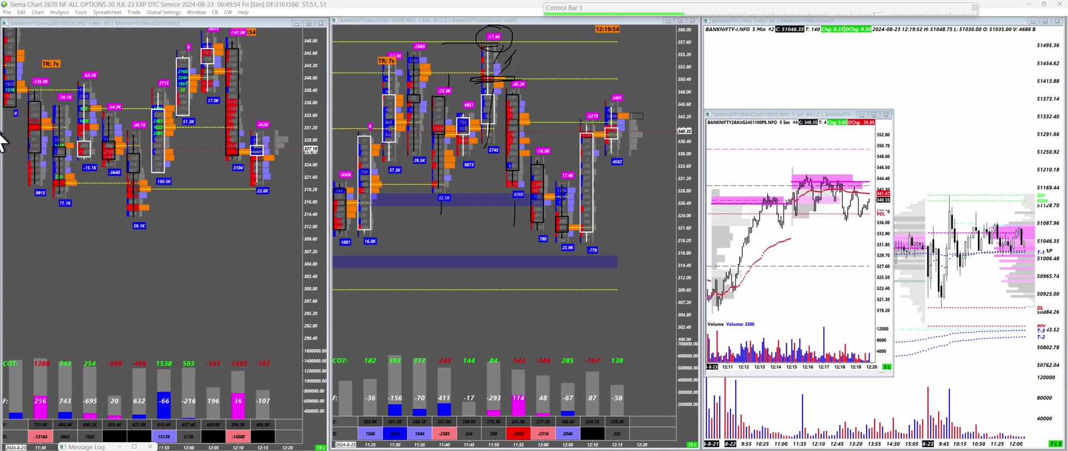
pyautogui.press('Escape')
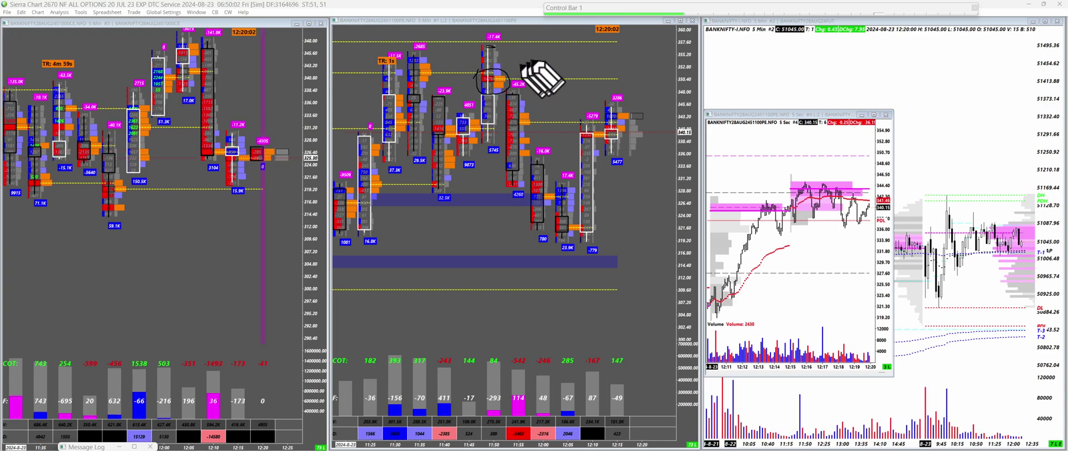
# Circle the volume cluster near the 11:50 bar's high with a pointer line, and erase the drawings
pyautogui.moveTo(532, 59); pyautogui.dragTo(485, 89)
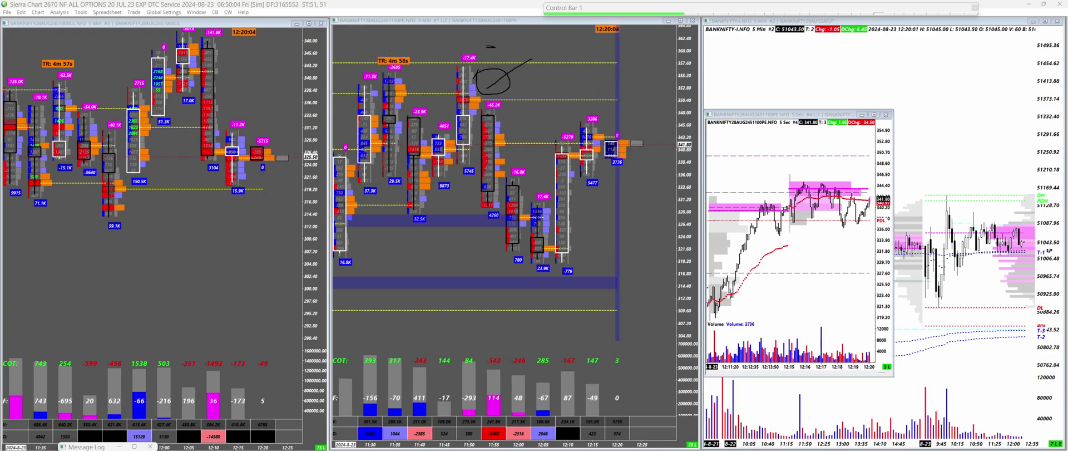
pyautogui.press('e')
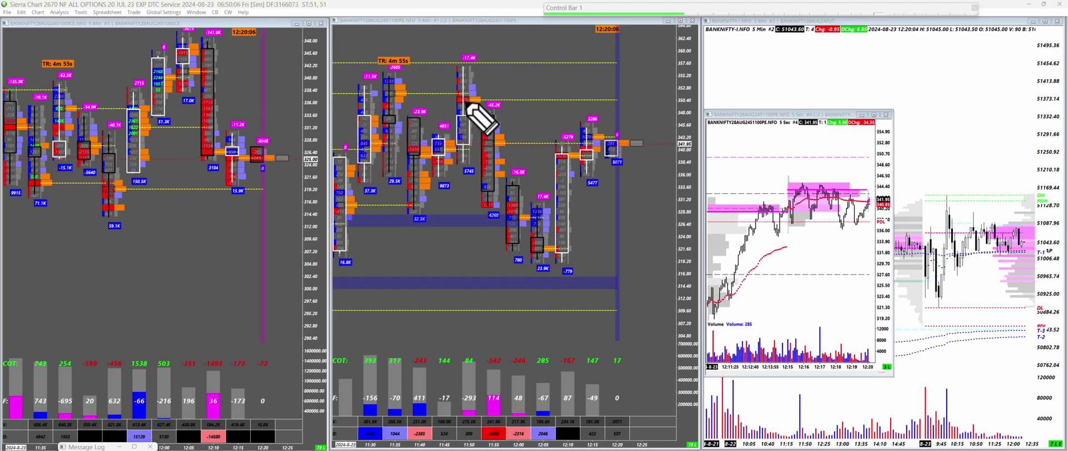
# Circle the 11:50 bar's high, extend horizontal lines from it with an arrow down to the 12:20 bar, and clear the drawings
pyautogui.moveTo(467, 101)
pyautogui.mouseDown()
pyautogui.moveTo(477, 96)
pyautogui.moveTo(469, 101)
pyautogui.mouseUp()
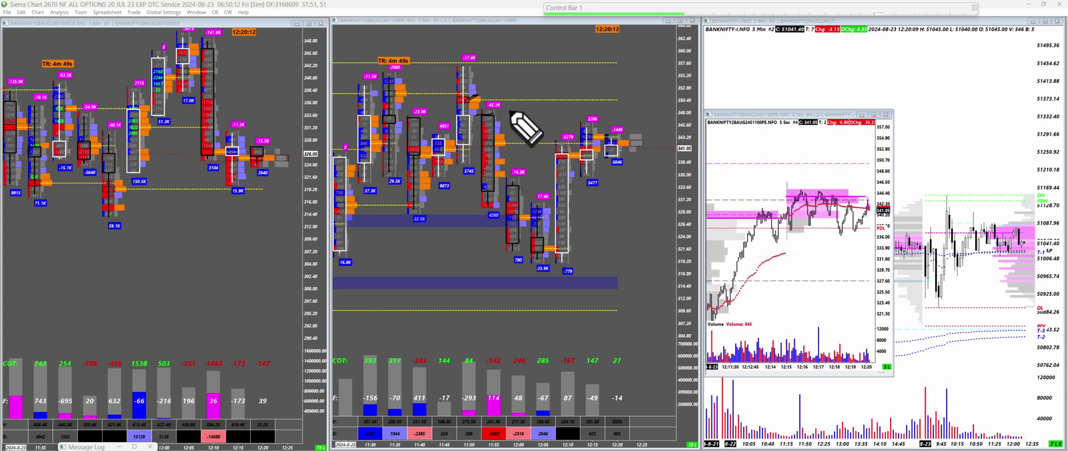
pyautogui.moveTo(510, 115); pyautogui.dragTo(501, 123)
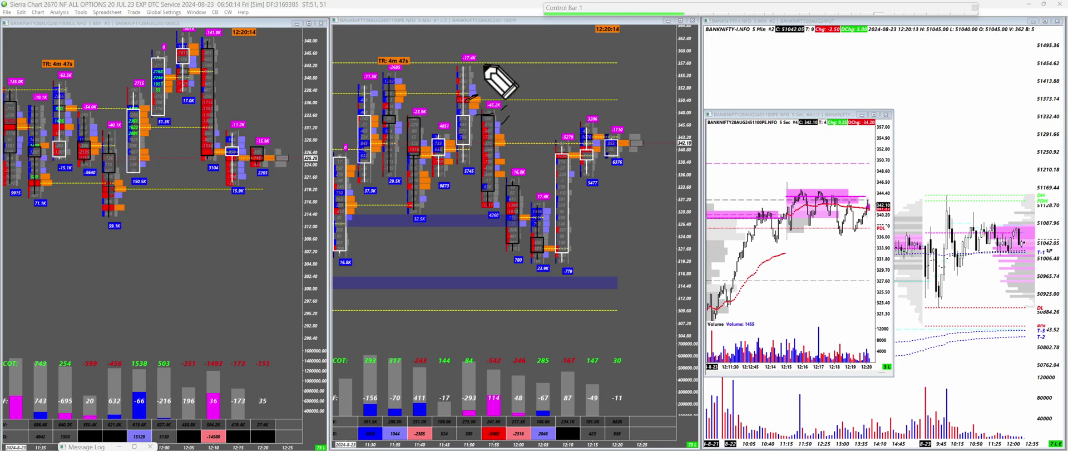
pyautogui.moveTo(465, 67)
pyautogui.mouseDown()
pyautogui.moveTo(484, 83)
pyautogui.moveTo(465, 43)
pyautogui.moveTo(450, 70)
pyautogui.moveTo(639, 74)
pyautogui.mouseUp()
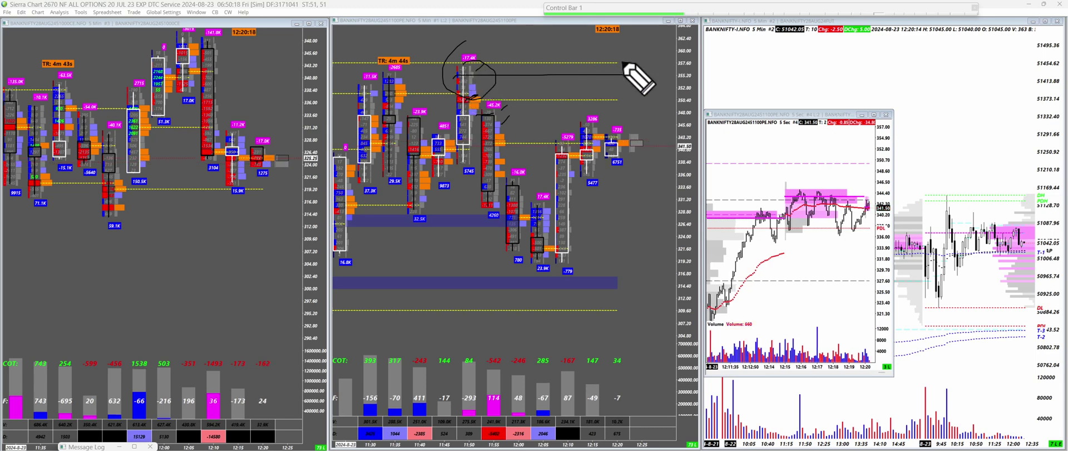
pyautogui.moveTo(466, 76); pyautogui.dragTo(645, 74)
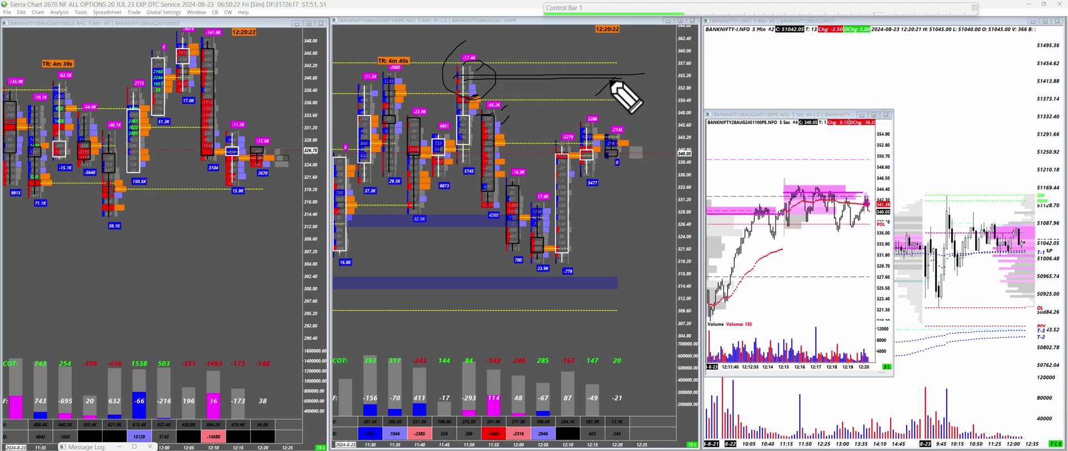
pyautogui.moveTo(615, 78)
pyautogui.mouseDown()
pyautogui.moveTo(628, 153)
pyautogui.moveTo(641, 136)
pyautogui.mouseUp()
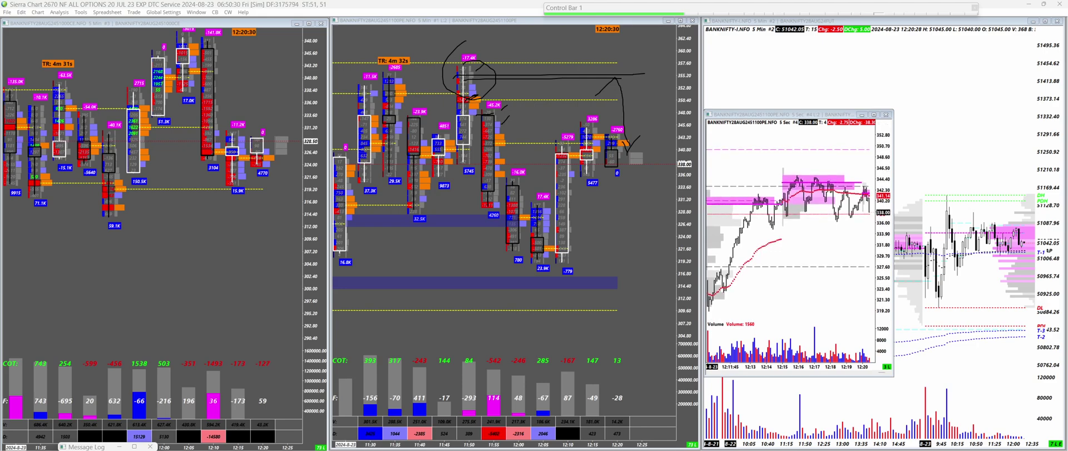
pyautogui.press('Escape')
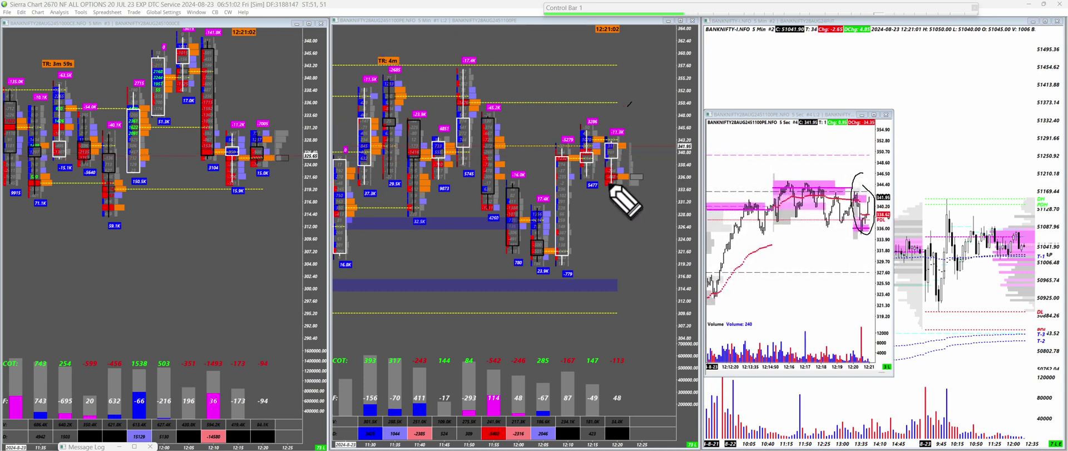
# Box the price area at the 12:15 and 12:20 bars' lows, clear the drawings, and circle the same area
pyautogui.moveTo(602, 172)
pyautogui.mouseDown()
pyautogui.moveTo(644, 170)
pyautogui.moveTo(569, 187)
pyautogui.moveTo(601, 168)
pyautogui.mouseUp()
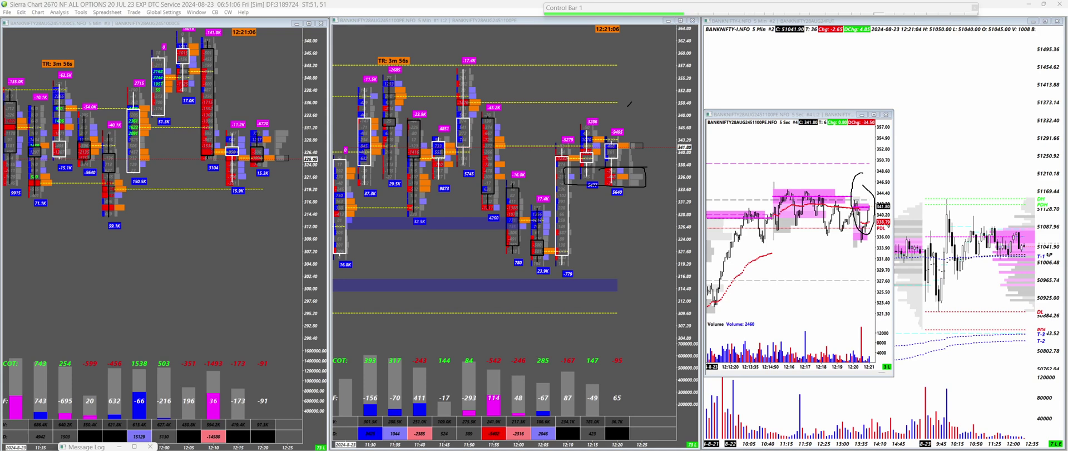
pyautogui.press('Escape')
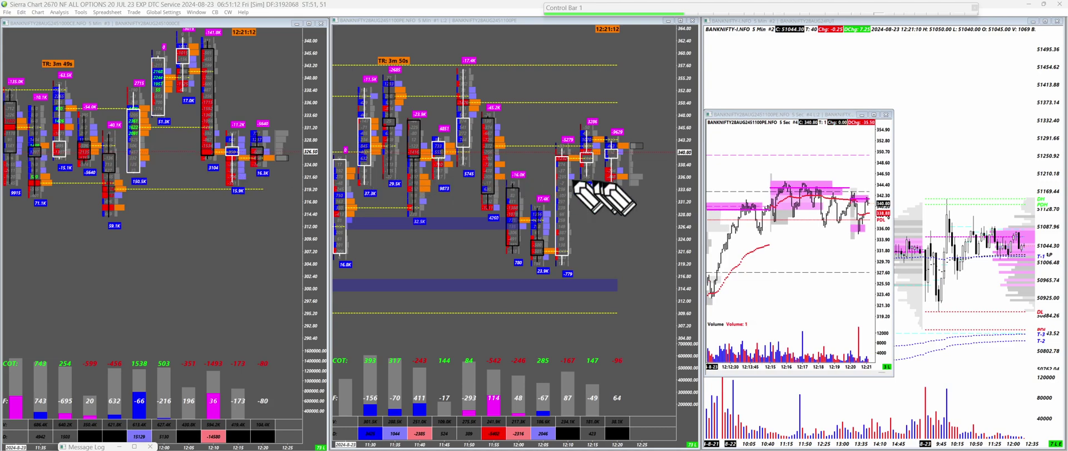
pyautogui.moveTo(561, 177)
pyautogui.mouseDown()
pyautogui.moveTo(578, 189)
pyautogui.moveTo(665, 176)
pyautogui.moveTo(574, 171)
pyautogui.mouseUp()
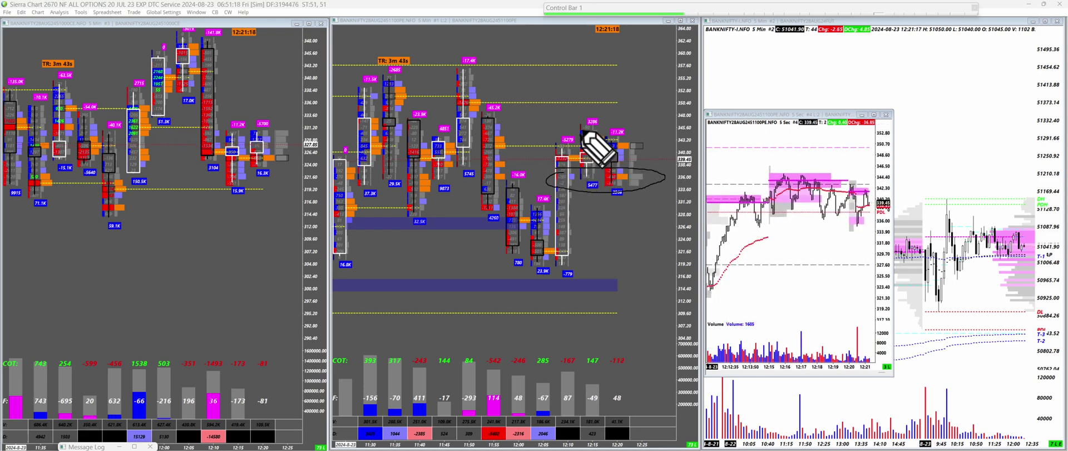
# Circle the 12:15 and 12:20 bars' highs, mark the 12:10 bar from its low, clear, re-circle the highs with pointer strokes, and clear again
pyautogui.moveTo(582, 134)
pyautogui.mouseDown()
pyautogui.moveTo(550, 143)
pyautogui.moveTo(653, 148)
pyautogui.moveTo(543, 131)
pyautogui.mouseUp()
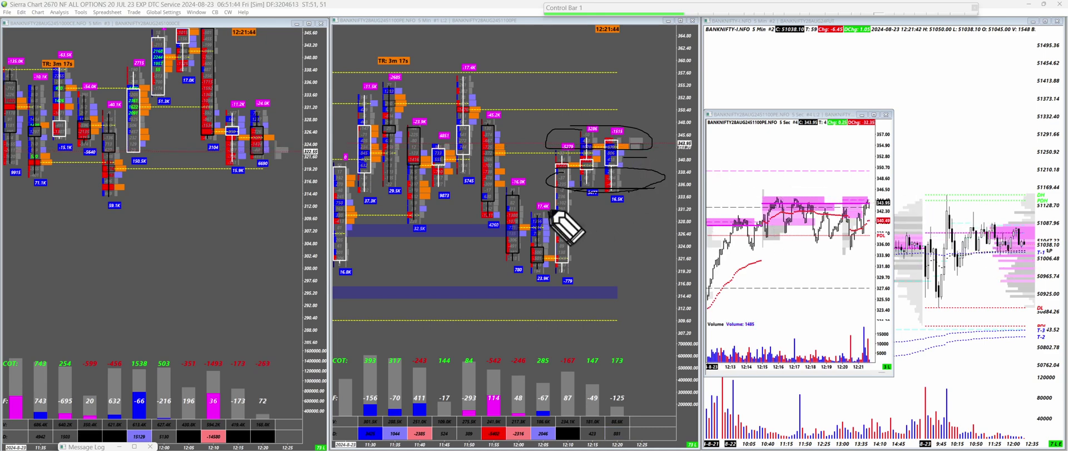
pyautogui.moveTo(553, 271)
pyautogui.mouseDown()
pyautogui.moveTo(568, 270)
pyautogui.moveTo(566, 168)
pyautogui.mouseUp()
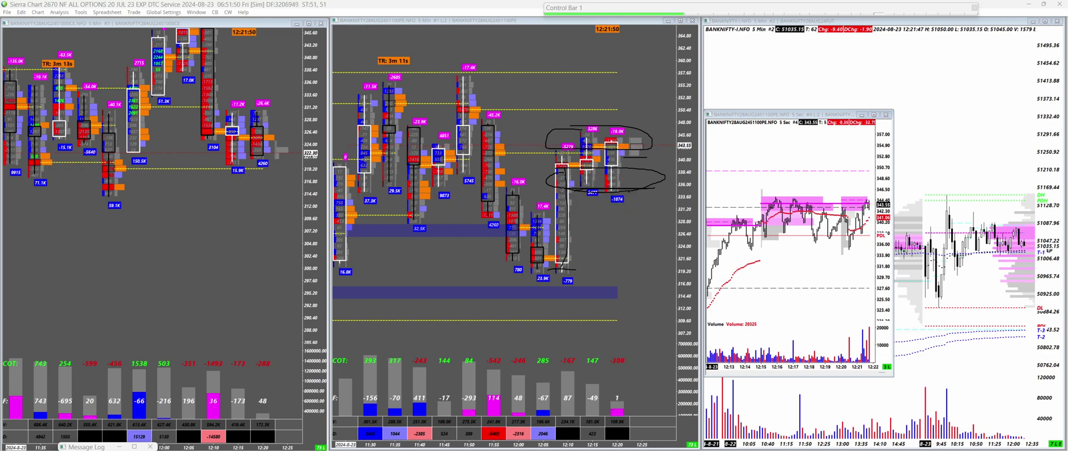
pyautogui.press('Escape')
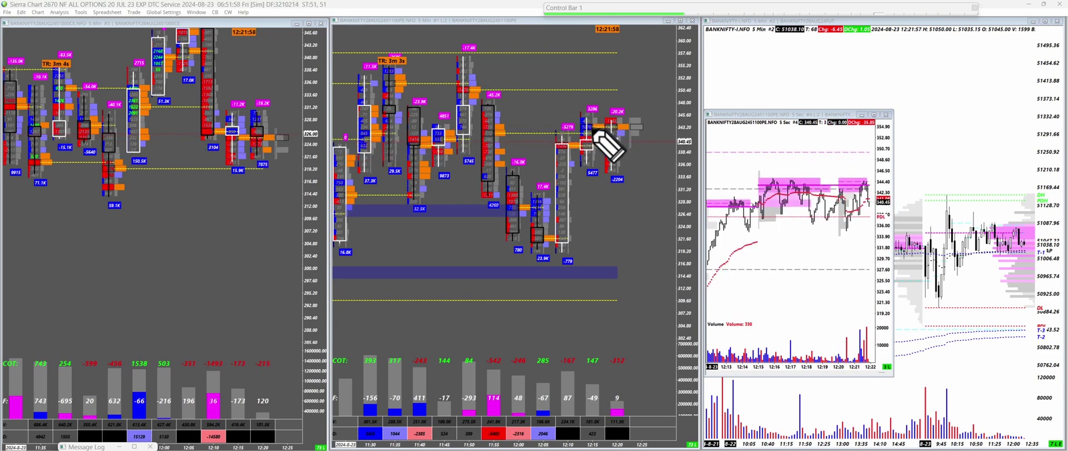
pyautogui.moveTo(617, 110)
pyautogui.mouseDown()
pyautogui.moveTo(633, 97)
pyautogui.moveTo(600, 115)
pyautogui.moveTo(590, 139)
pyautogui.moveTo(605, 114)
pyautogui.moveTo(674, 109)
pyautogui.mouseUp()
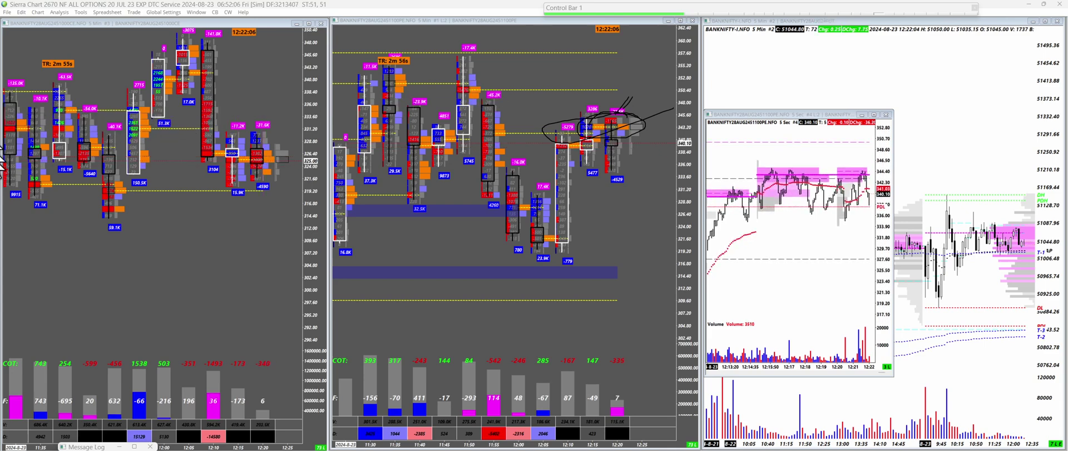
pyautogui.press('Escape')
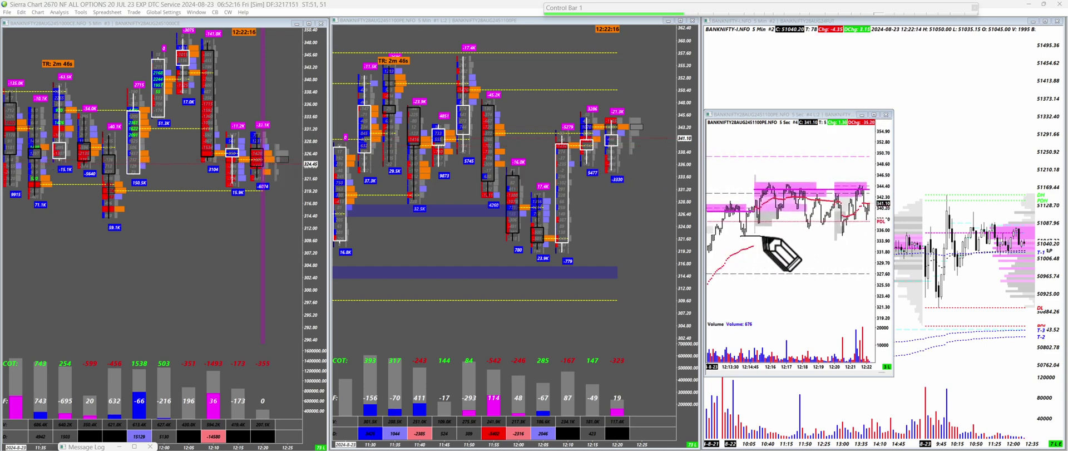
# Underline the lows on the 5-second chart with horizontal lines and add tick strokes at the 12:10 to 12:20 footprint bars' highs
pyautogui.moveTo(742, 235); pyautogui.dragTo(873, 238)
pyautogui.moveTo(873, 237); pyautogui.dragTo(754, 235)
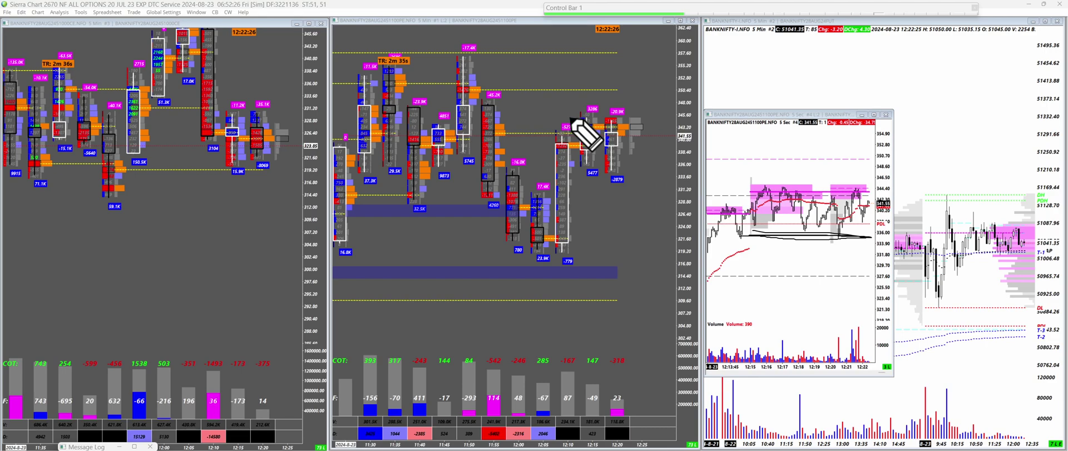
pyautogui.moveTo(598, 106); pyautogui.dragTo(630, 102)
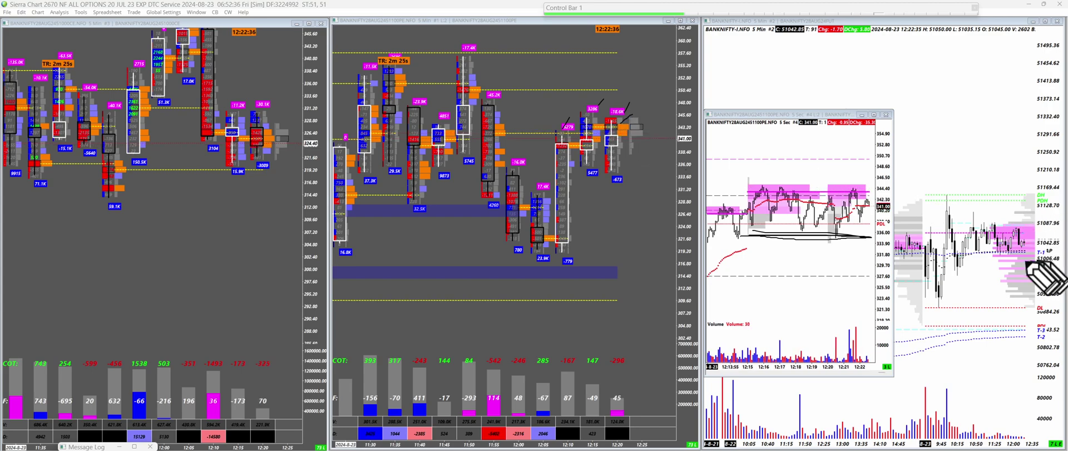
# Draw lines below and above the futures chart's recent range, box the 12:15 and 12:20 footprint bars' lows, and clear all drawings
pyautogui.moveTo(972, 253)
pyautogui.mouseDown()
pyautogui.moveTo(1029, 255)
pyautogui.moveTo(988, 255)
pyautogui.moveTo(1017, 256)
pyautogui.mouseUp()
pyautogui.moveTo(967, 222); pyautogui.dragTo(1034, 222)
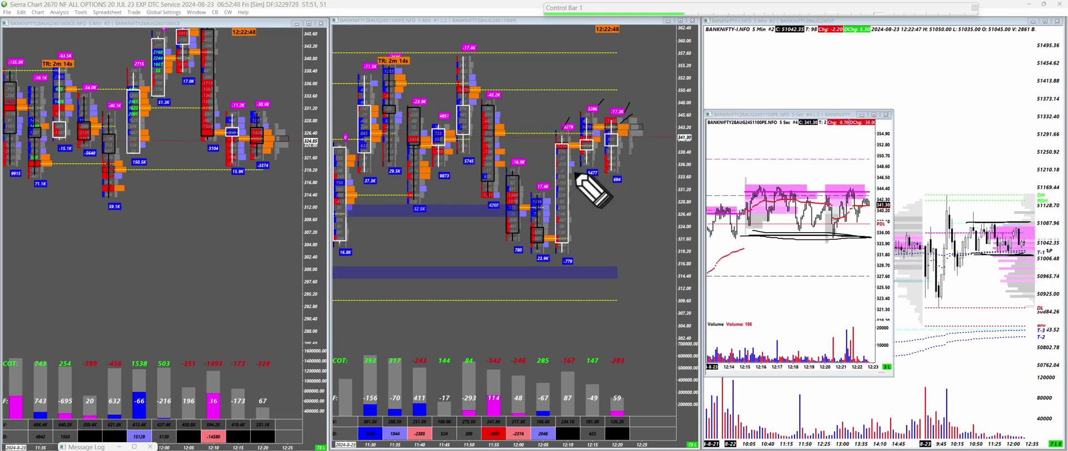
pyautogui.moveTo(573, 171)
pyautogui.mouseDown()
pyautogui.moveTo(654, 170)
pyautogui.moveTo(573, 164)
pyautogui.moveTo(573, 173)
pyautogui.mouseUp()
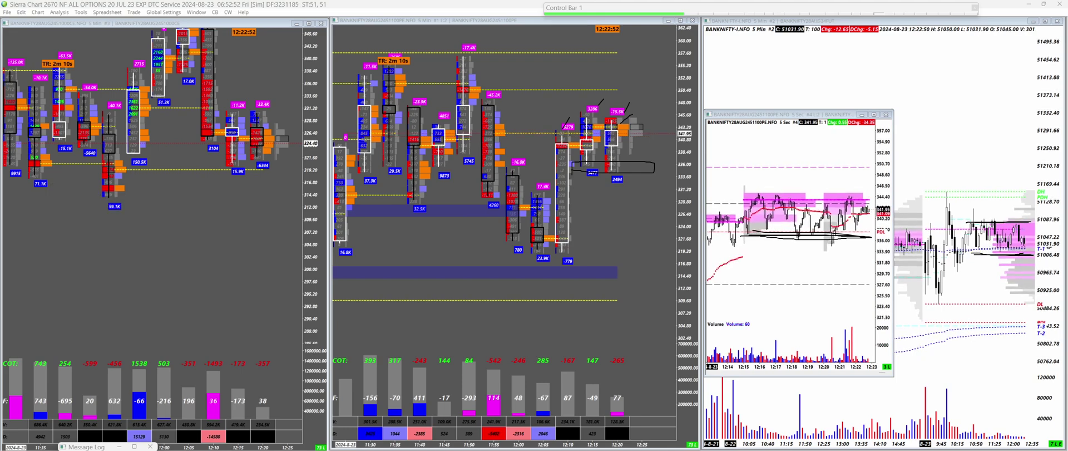
pyautogui.press('Escape')
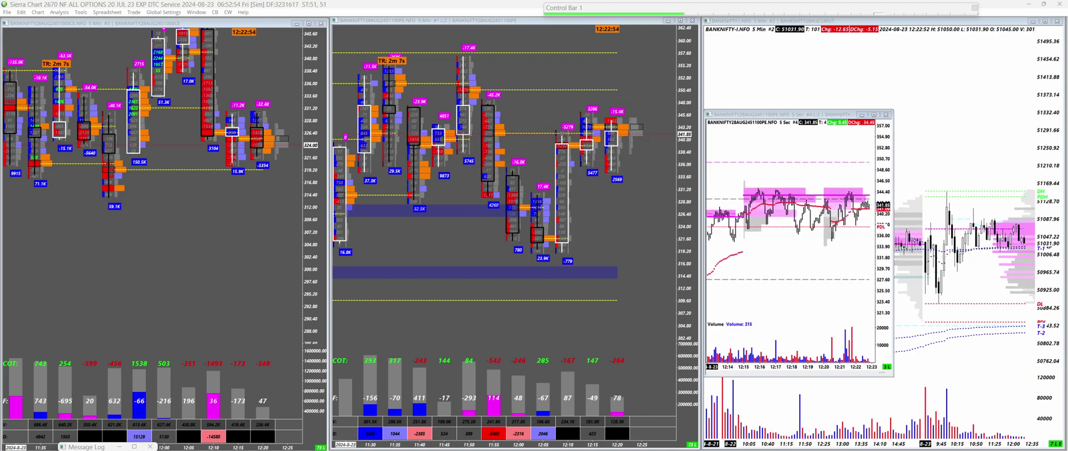